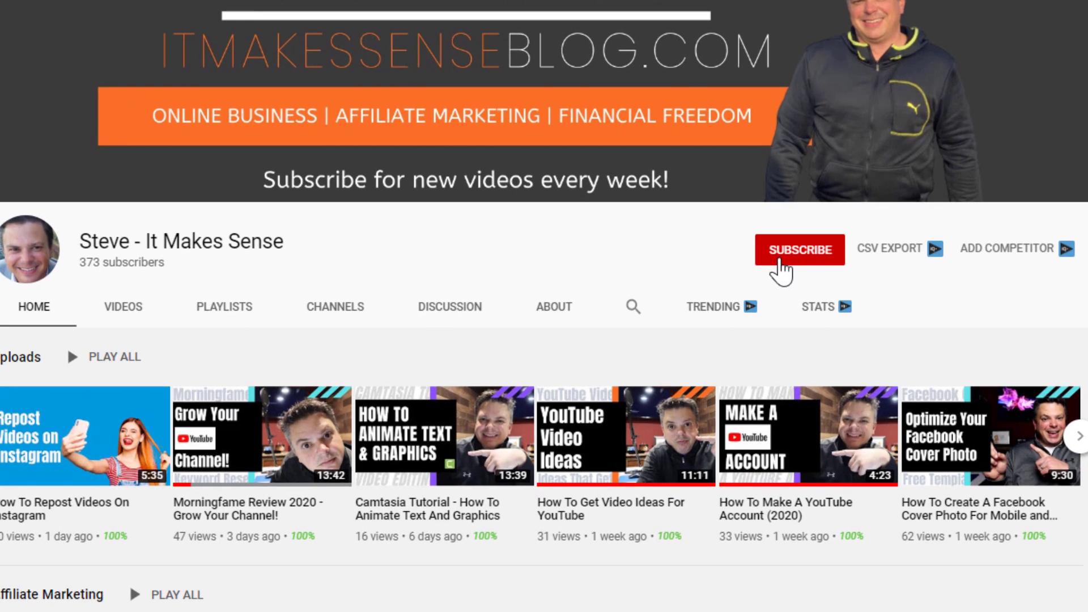
- Subscribe to the It Makes Sense channel and choose its notification settings from the bell
{"action": "left_click", "coordinate": [782, 267]}
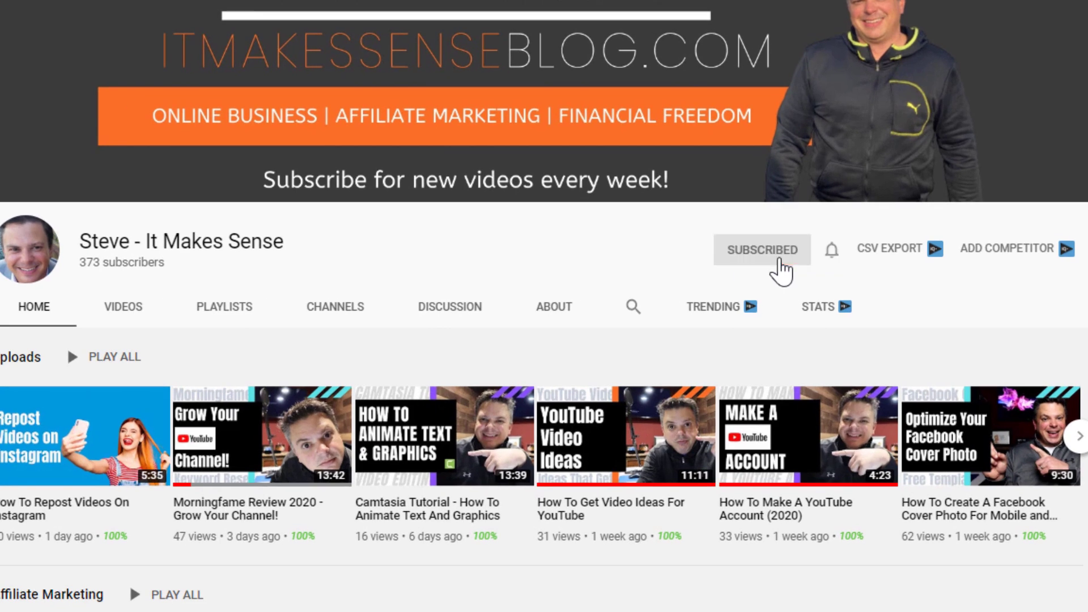
{"action": "left_click", "coordinate": [833, 252]}
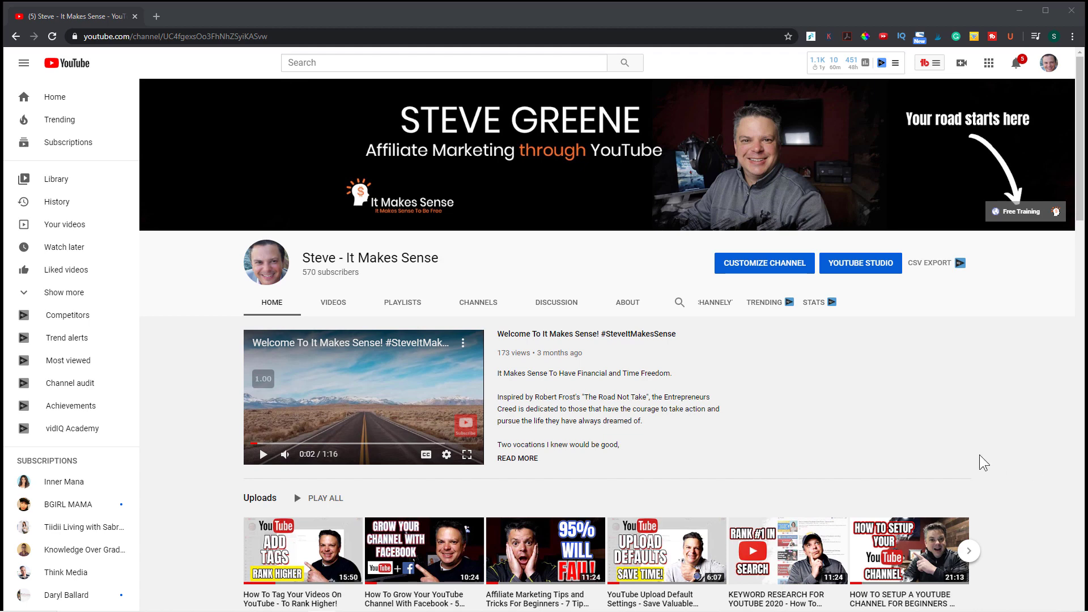
- Upload MVI_0558.MP4 as a new video, saved as a draft titled 'MVI 0558'
{"action": "left_click", "coordinate": [962, 63]}
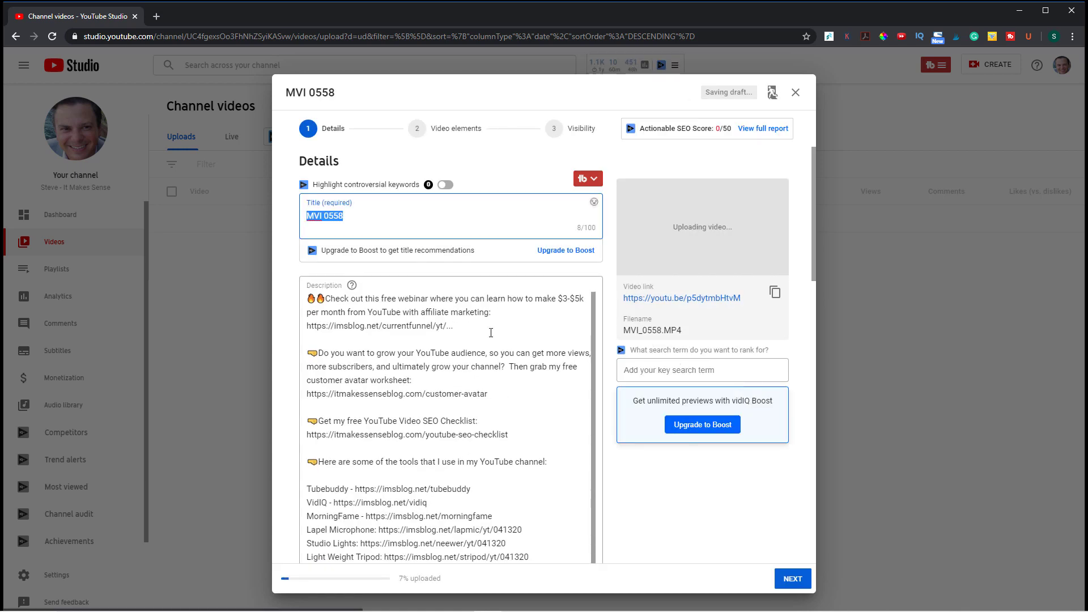
{"action": "scroll", "coordinate": [491, 333], "scroll_direction": "down", "scroll_amount": 1}
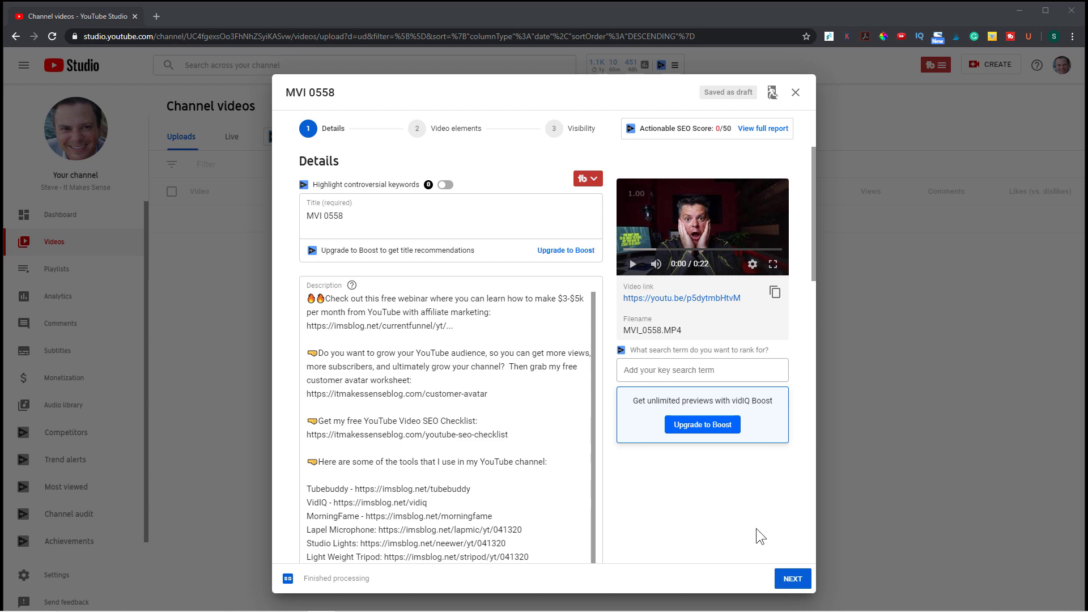
- Advance to video elements, open the cards editor for MVI 0558, and pause the preview
{"action": "left_click", "coordinate": [785, 579]}
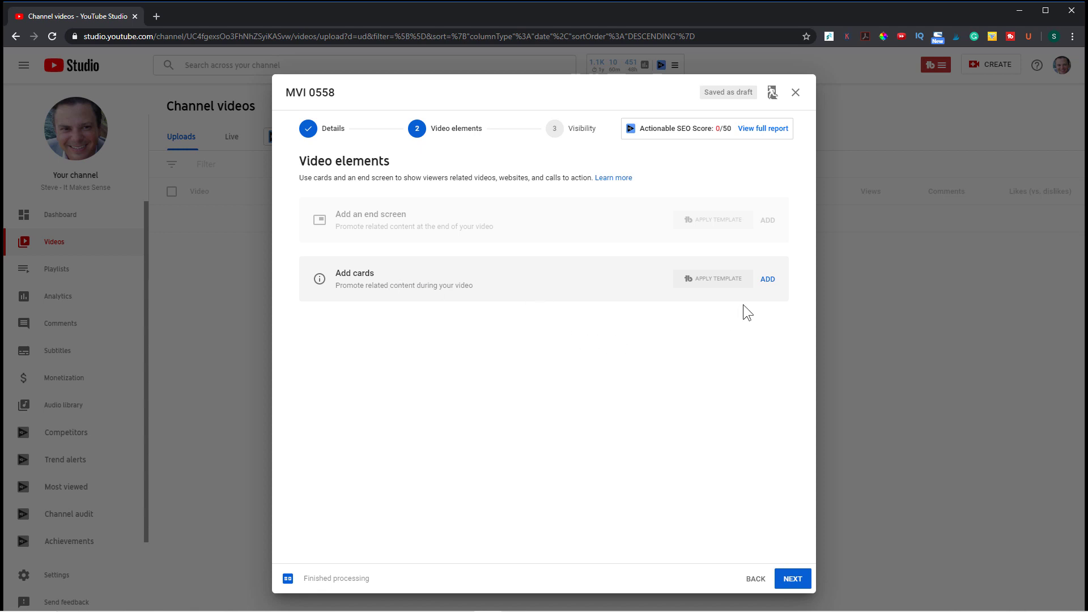
{"action": "left_click", "coordinate": [766, 280]}
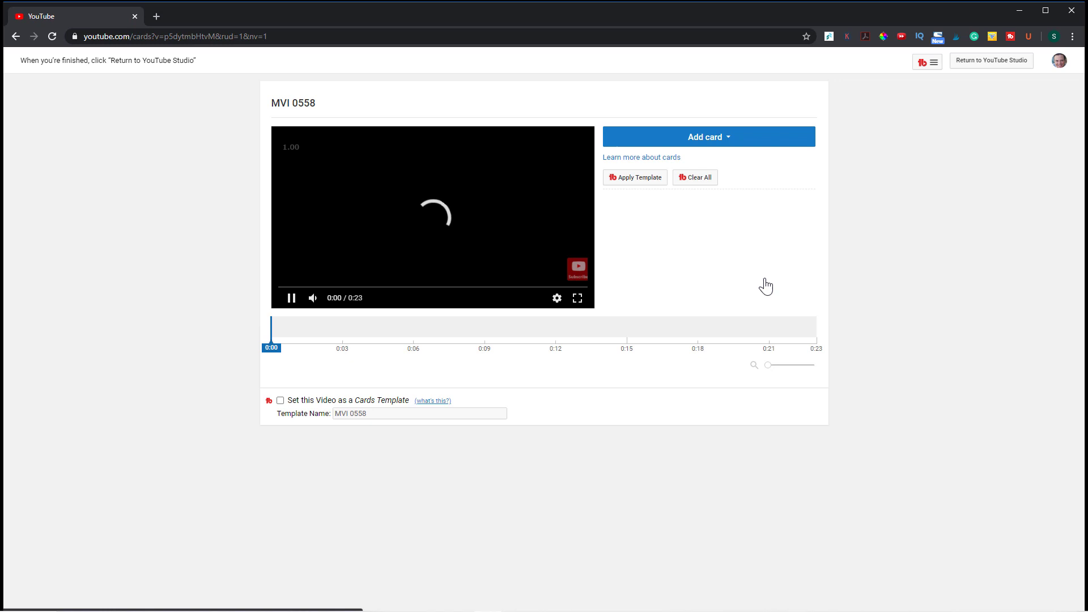
{"action": "left_click", "coordinate": [295, 304]}
- Review the card types, including why link cards are disabled, and move the playhead to 0:14
{"action": "left_click", "coordinate": [728, 141]}
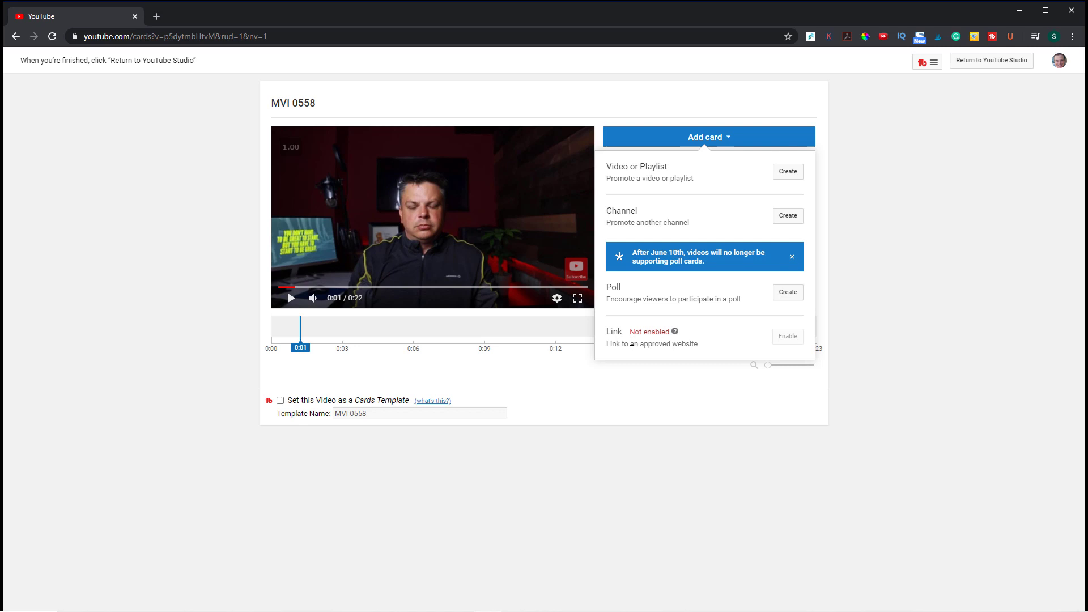
{"action": "left_click", "coordinate": [675, 332]}
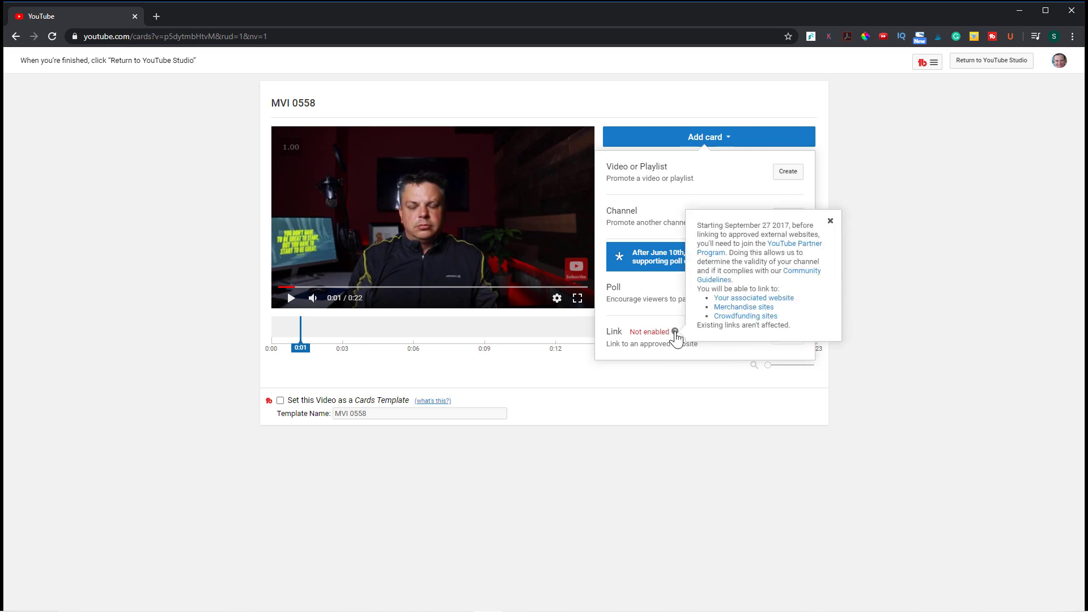
{"action": "left_click", "coordinate": [646, 407]}
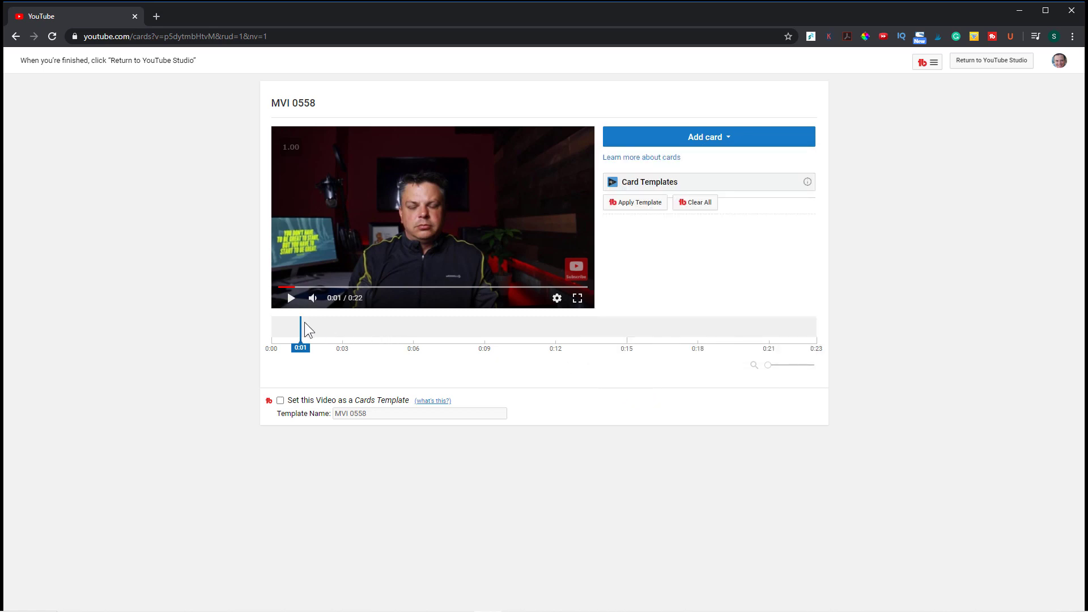
{"action": "left_click_drag", "start_coordinate": [300, 327], "coordinate": [336, 328]}
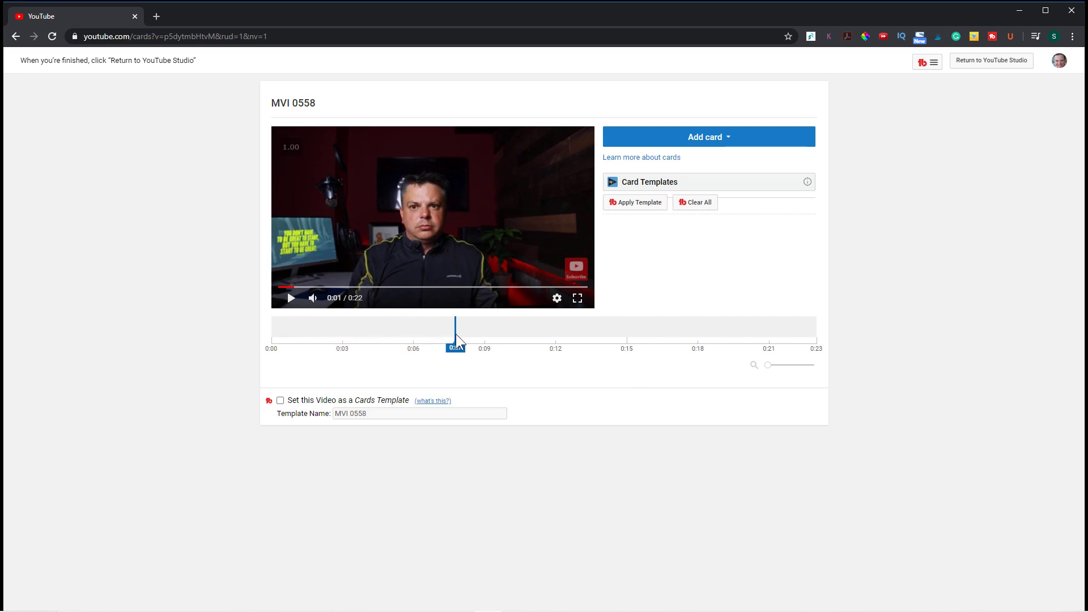
{"action": "left_click_drag", "start_coordinate": [556, 337], "coordinate": [627, 360]}
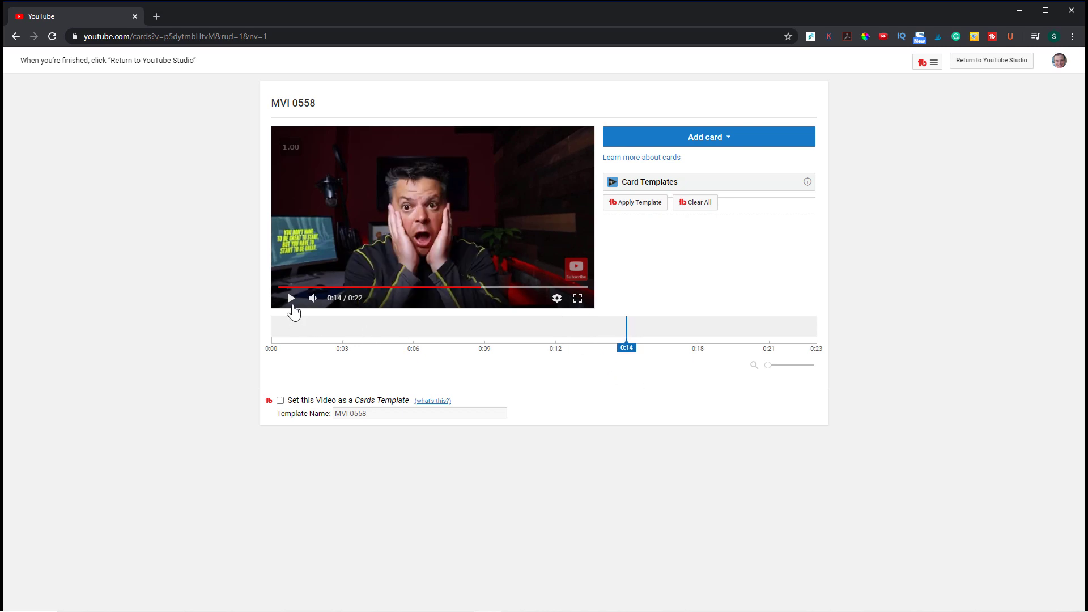
- Start a Video or Playlist card, browse the uploads list, and open a new browser tab
{"action": "left_click", "coordinate": [731, 141]}
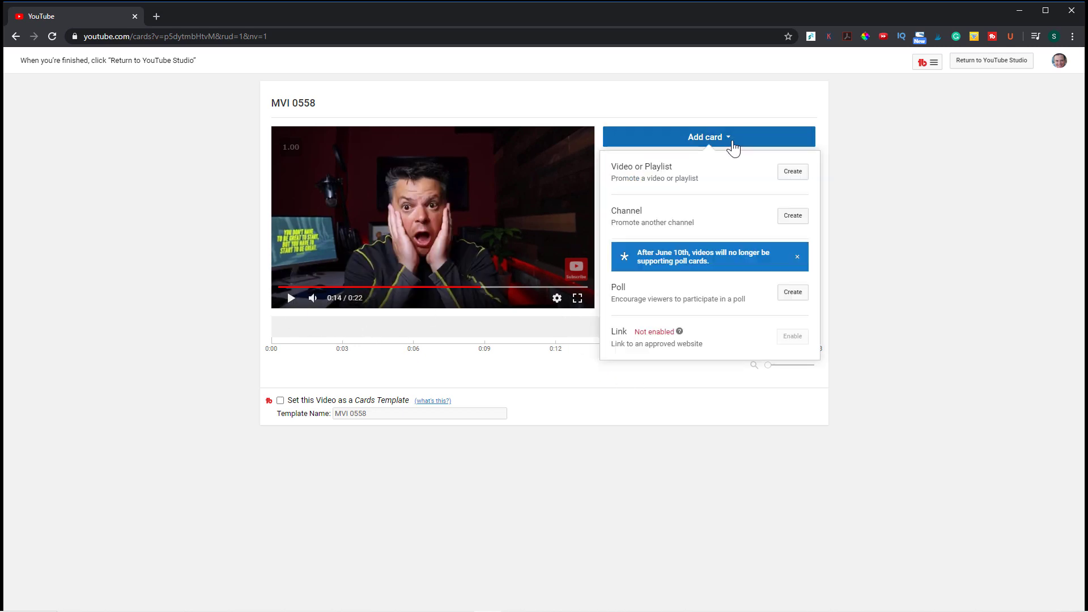
{"action": "left_click", "coordinate": [800, 175]}
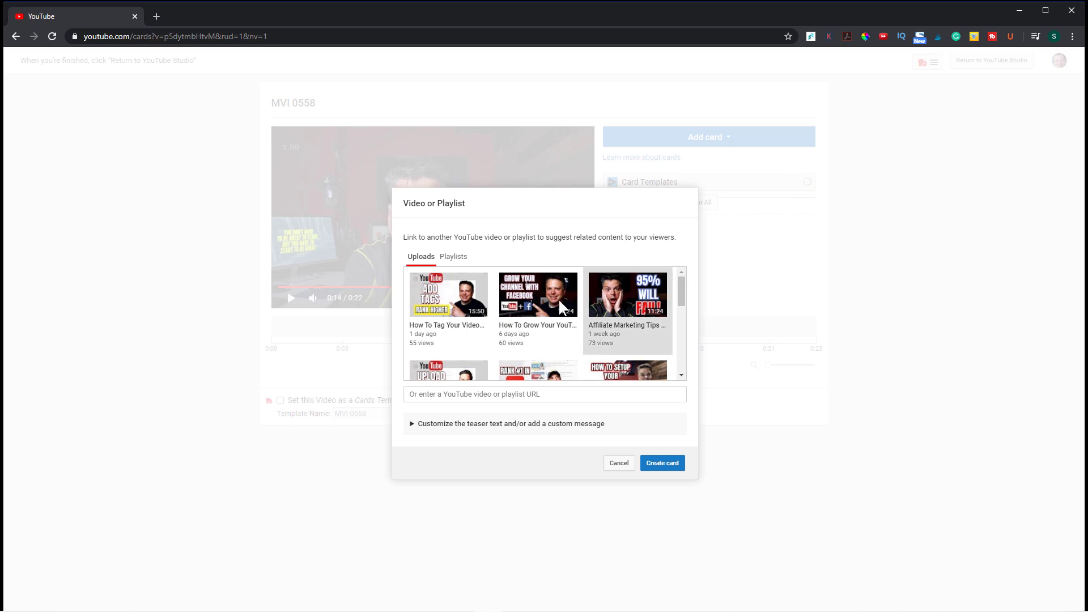
{"action": "scroll", "coordinate": [486, 324], "scroll_direction": "down", "scroll_amount": 3}
{"action": "scroll", "coordinate": [486, 324], "scroll_direction": "down", "scroll_amount": 3}
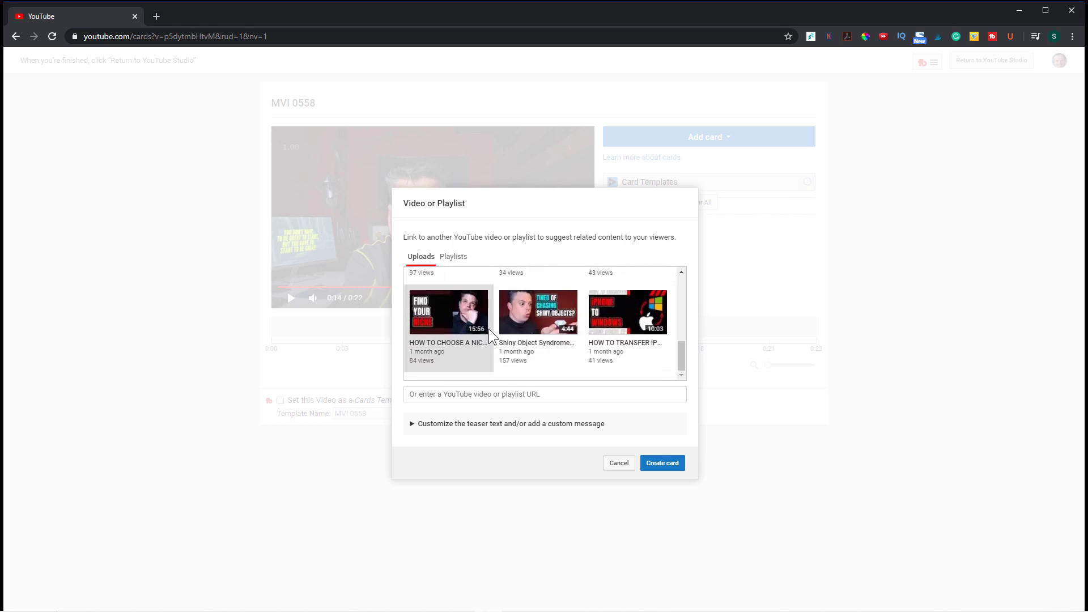
{"action": "scroll", "coordinate": [488, 329], "scroll_direction": "up", "scroll_amount": 3}
{"action": "scroll", "coordinate": [488, 329], "scroll_direction": "up", "scroll_amount": 3}
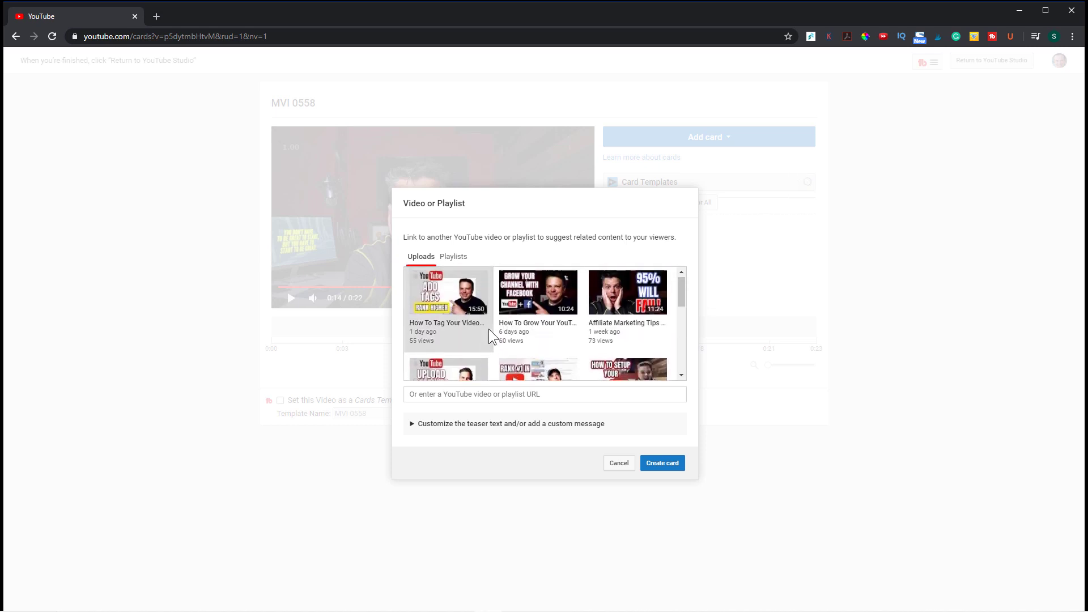
{"action": "scroll", "coordinate": [532, 324], "scroll_direction": "down", "scroll_amount": 5}
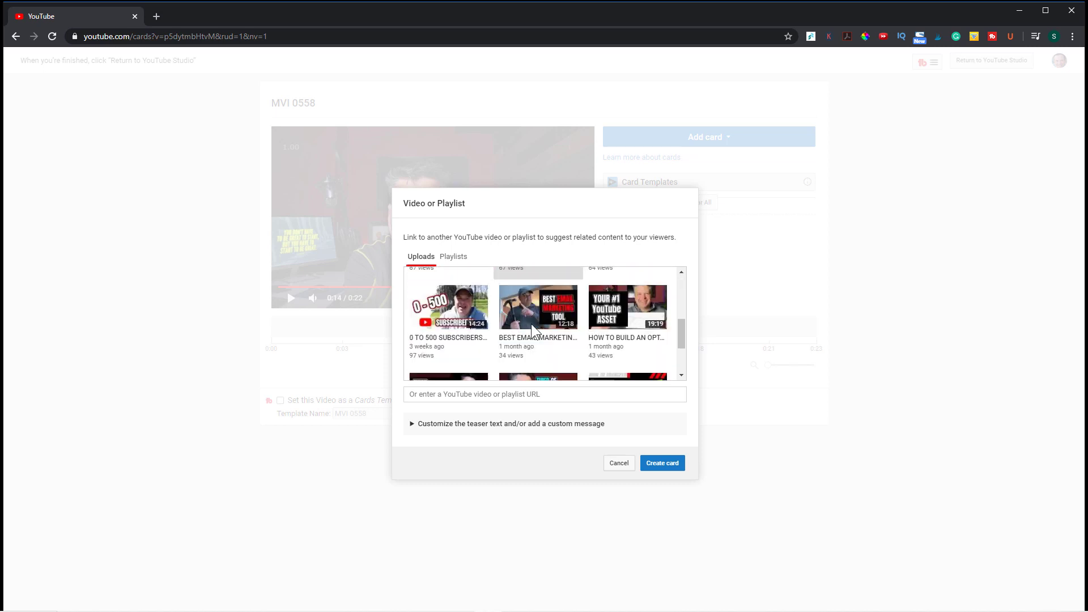
{"action": "scroll", "coordinate": [536, 332], "scroll_direction": "down", "scroll_amount": 1}
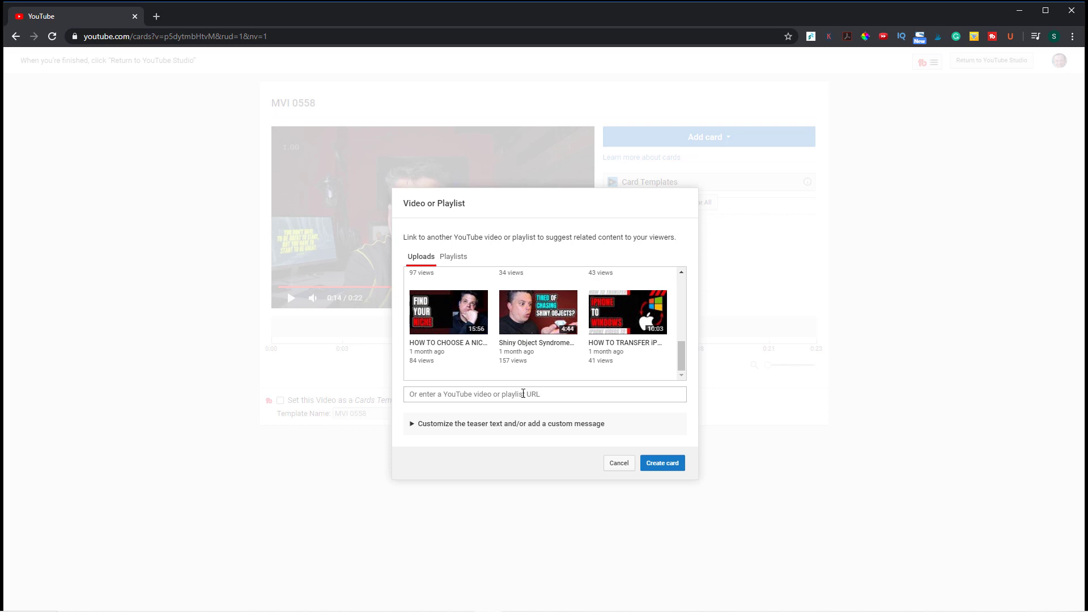
{"action": "left_click", "coordinate": [157, 16]}
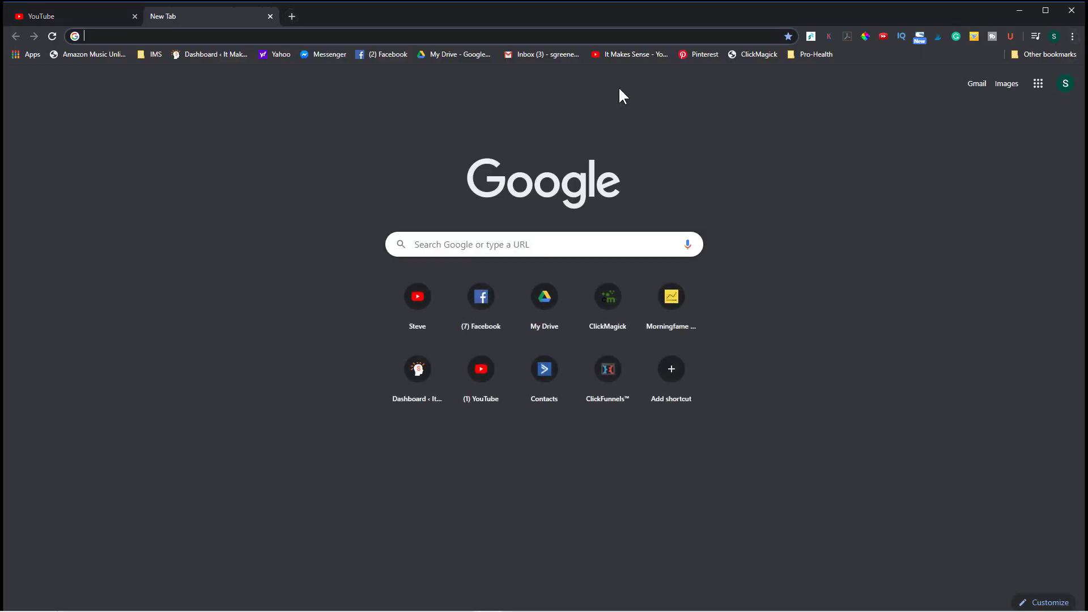
- Load the channel bookmark in the new tab and browse its uploaded videos
{"action": "left_click", "coordinate": [621, 55]}
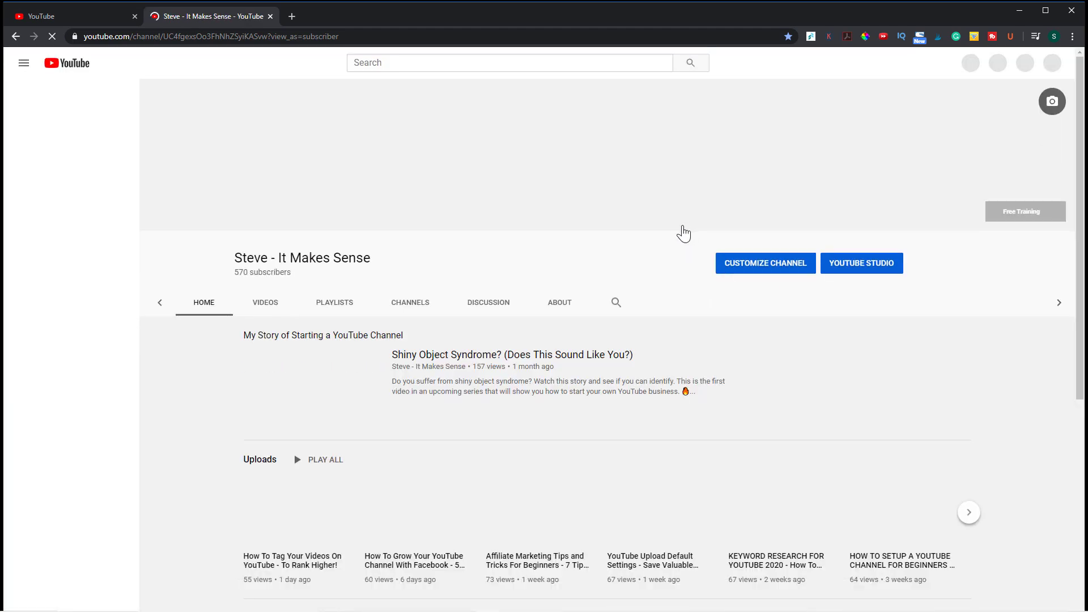
{"action": "left_click", "coordinate": [333, 302]}
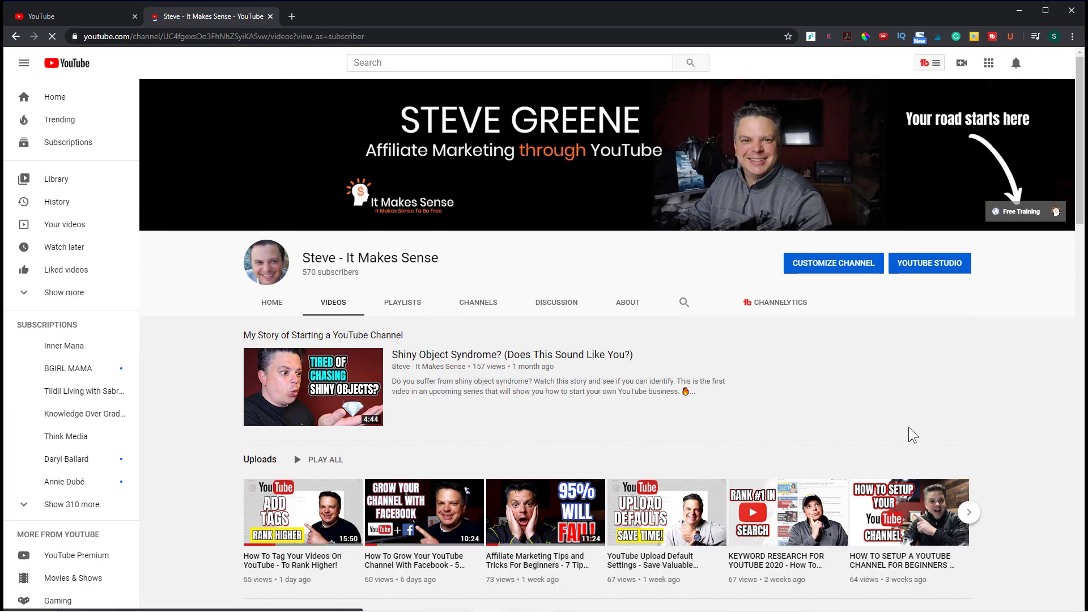
{"action": "scroll", "coordinate": [857, 434], "scroll_direction": "down", "scroll_amount": 20}
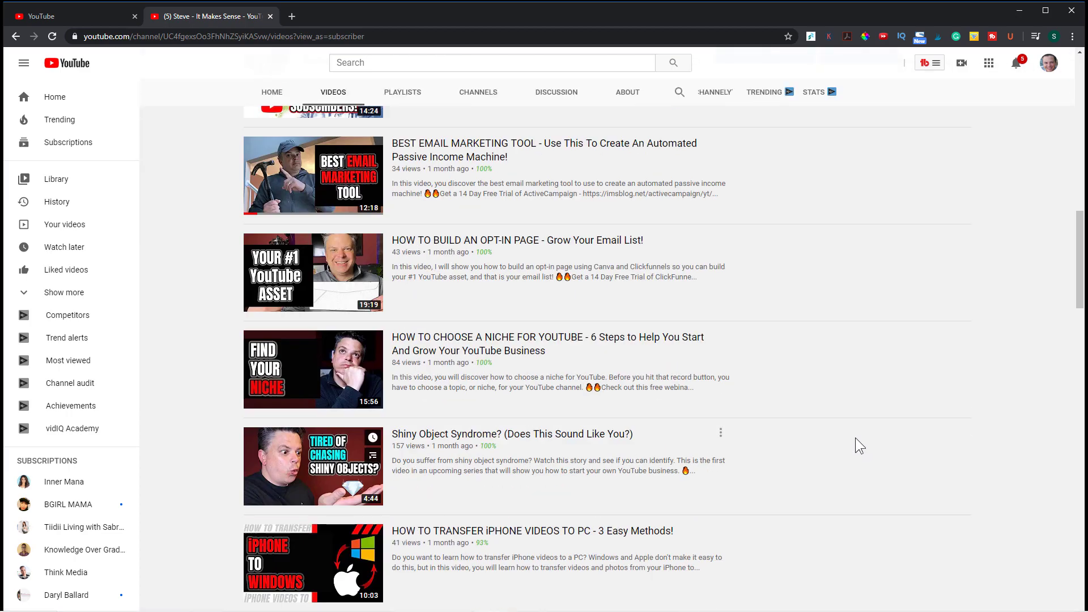
{"action": "scroll", "coordinate": [859, 437], "scroll_direction": "down", "scroll_amount": 20}
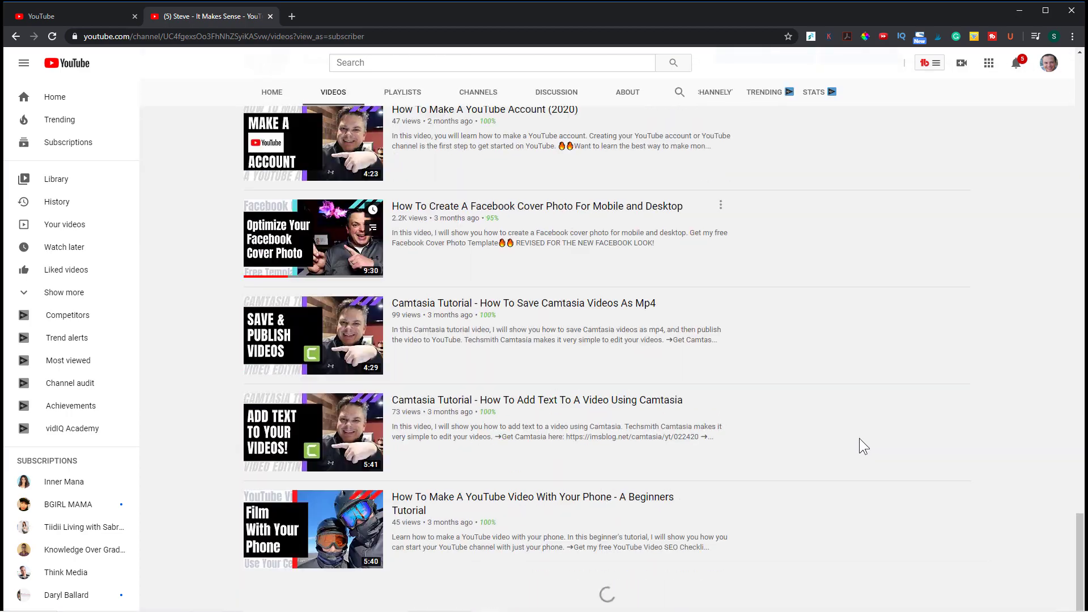
{"action": "scroll", "coordinate": [815, 478], "scroll_direction": "down", "scroll_amount": 20}
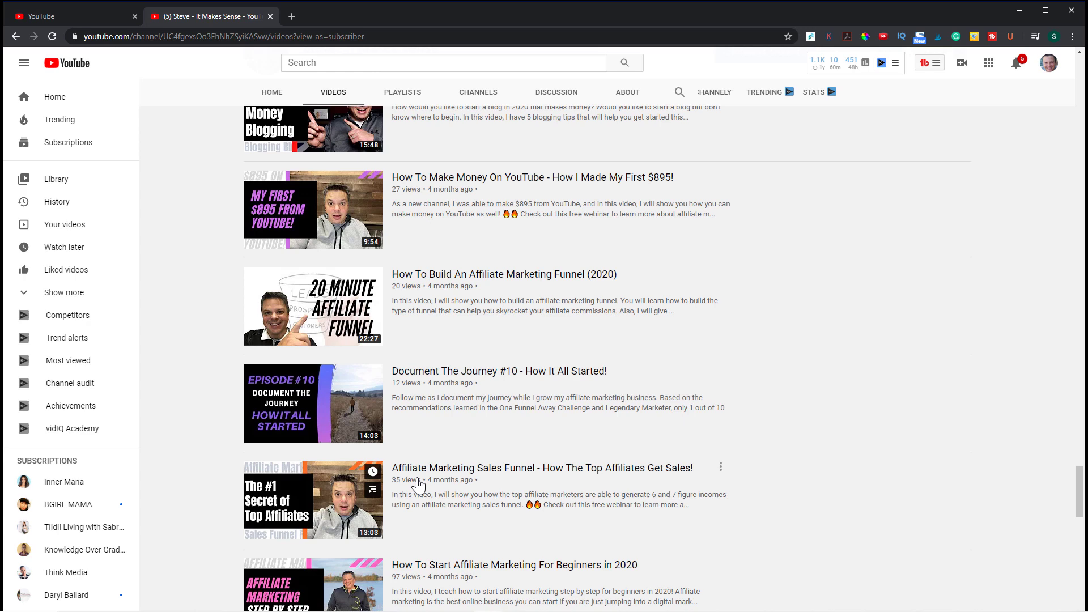
- Copy the Affiliate Marketing Sales Funnel video's share link and return to the editor tab
{"action": "left_click", "coordinate": [431, 471]}
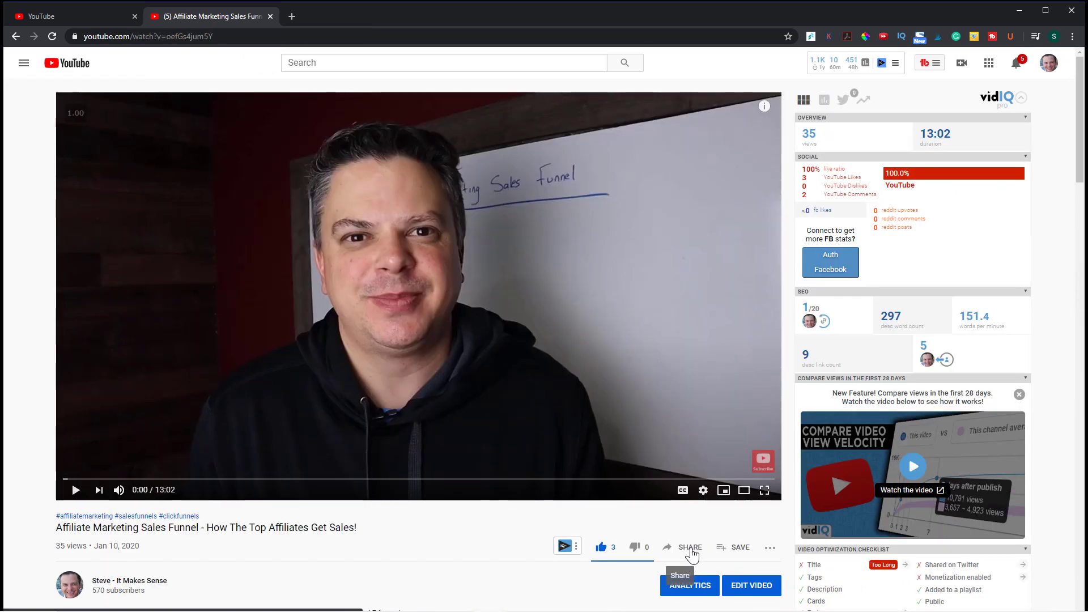
{"action": "left_click", "coordinate": [690, 548]}
{"action": "left_click", "coordinate": [652, 355]}
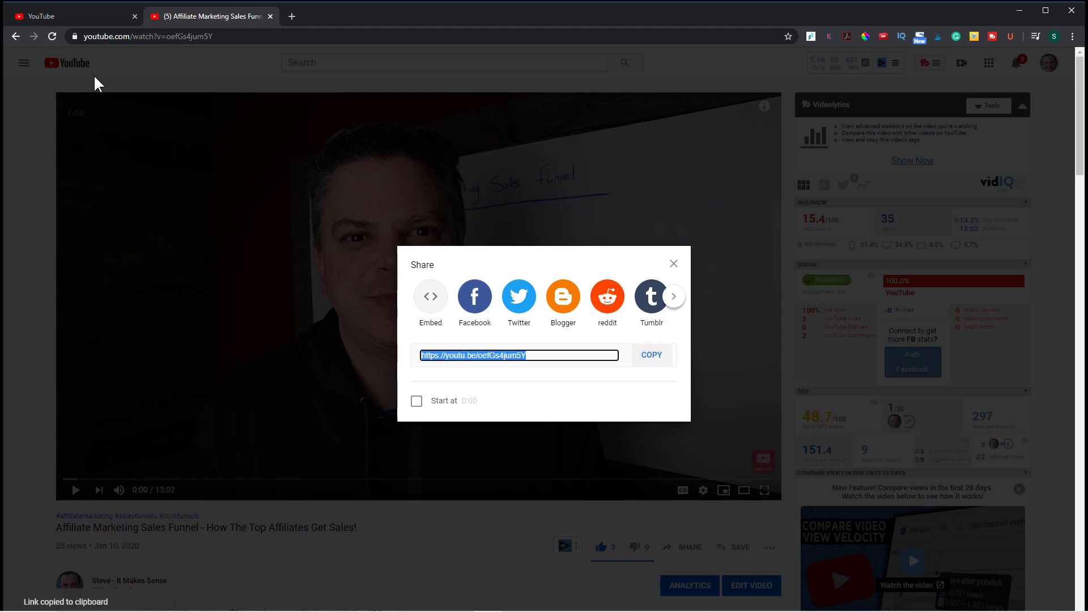
{"action": "left_click", "coordinate": [46, 14]}
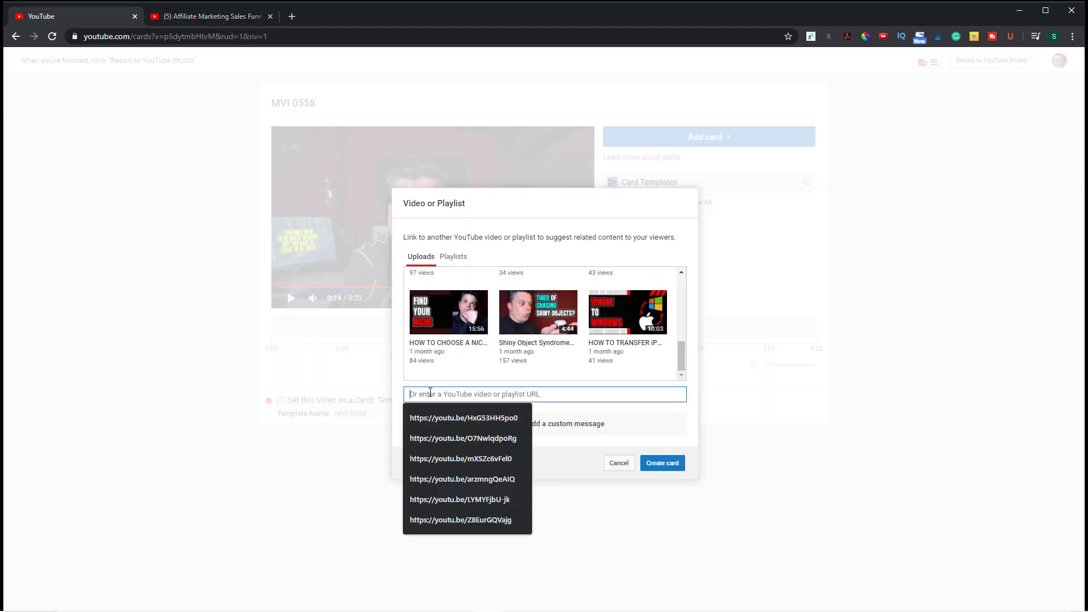
- Paste the Affiliate Marketing Sales Funnel link, create the 0:14 card, and return to Studio
{"action": "key", "text": "ctrl+v"}
{"action": "left_click", "coordinate": [661, 465]}
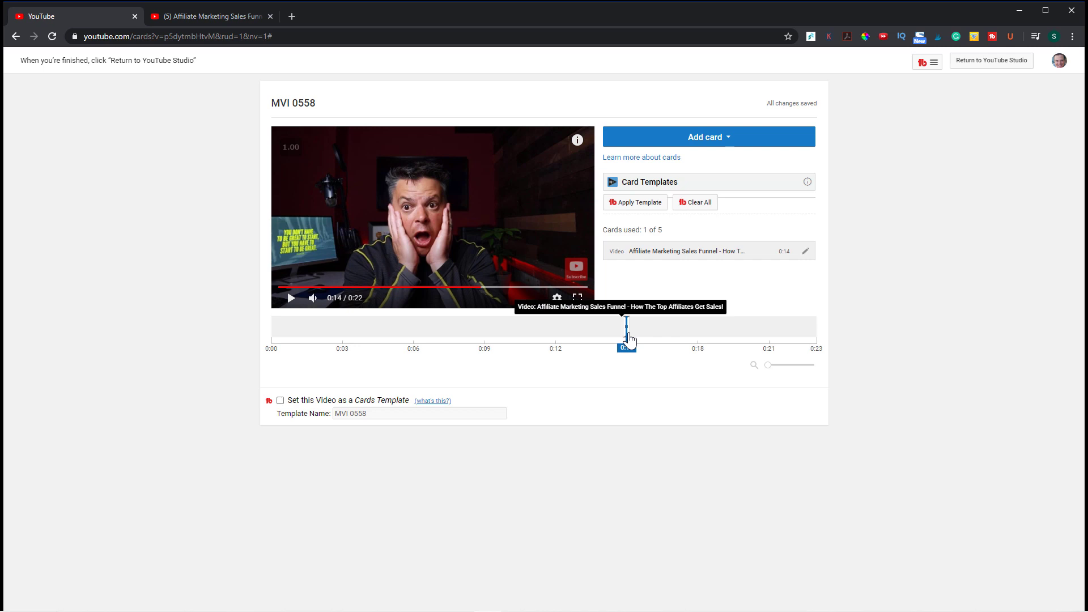
{"action": "mouse_move", "coordinate": [578, 142]}
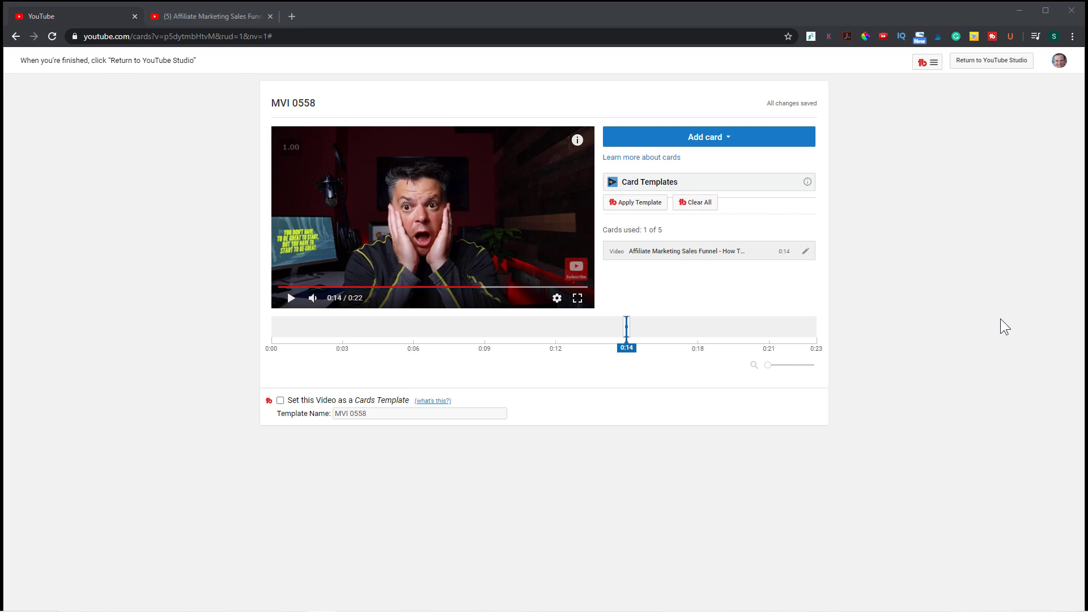
{"action": "left_click", "coordinate": [988, 63]}
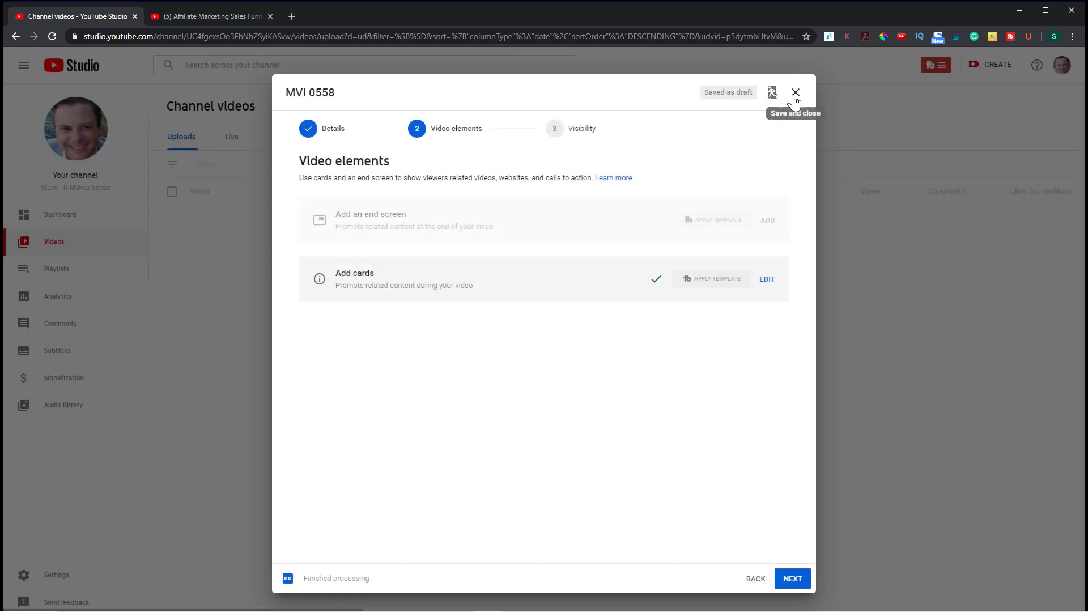
- Save MVI 0558 as a draft, then open the customer profile video's details and cards editor
{"action": "left_click", "coordinate": [796, 93]}
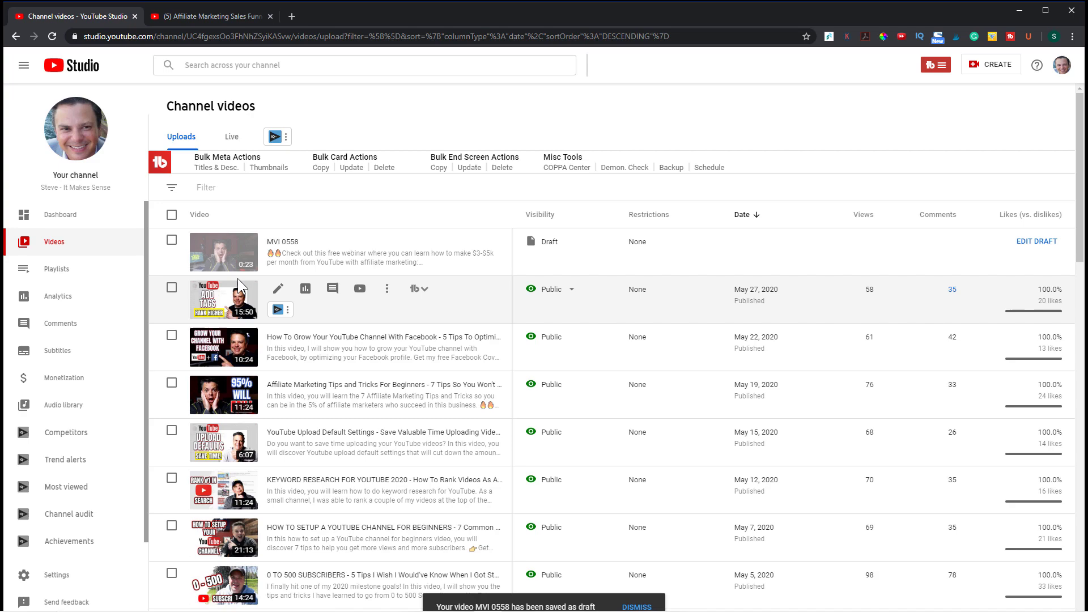
{"action": "scroll", "coordinate": [441, 404], "scroll_direction": "down", "scroll_amount": 10}
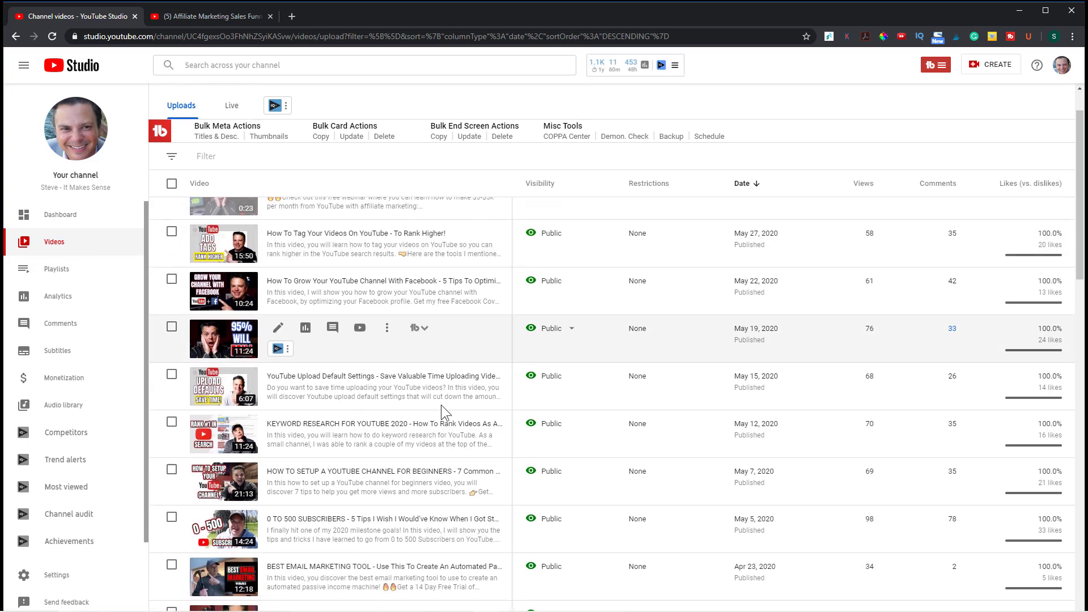
{"action": "scroll", "coordinate": [433, 433], "scroll_direction": "down", "scroll_amount": 4}
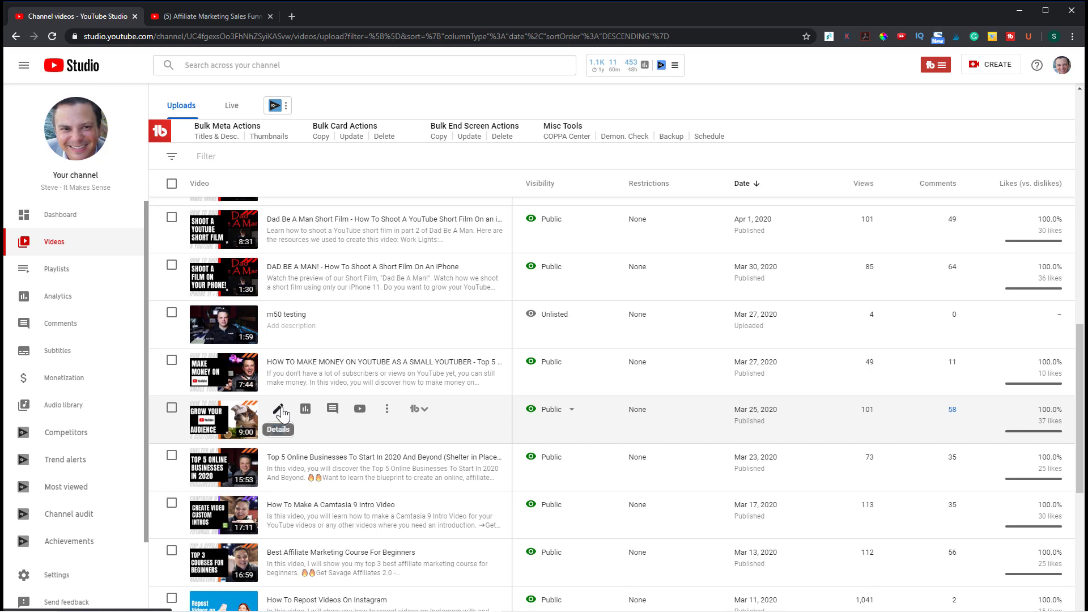
{"action": "left_click", "coordinate": [278, 410]}
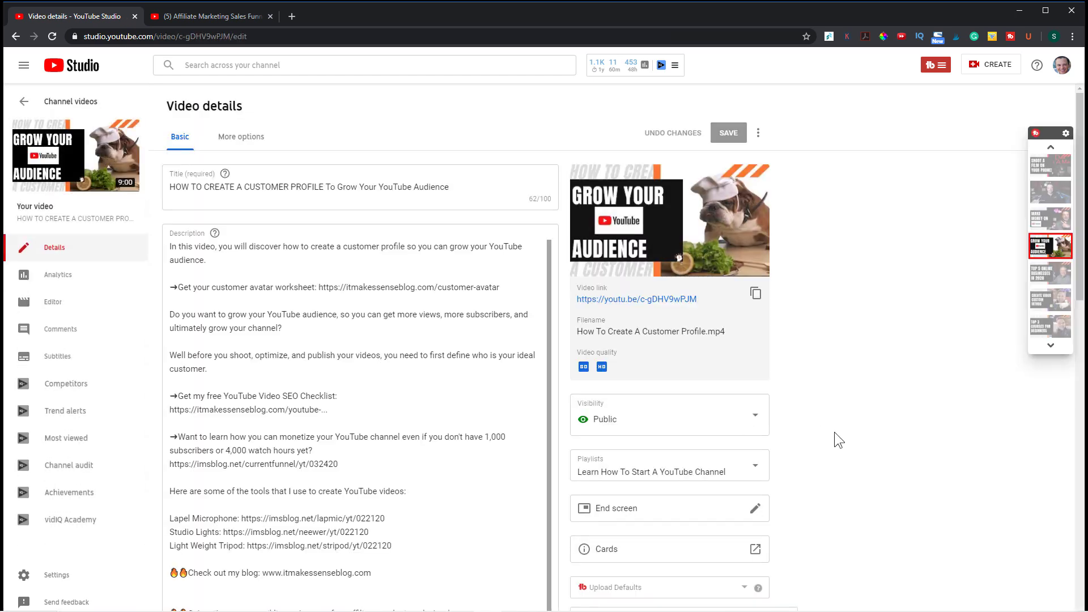
{"action": "scroll", "coordinate": [838, 435], "scroll_direction": "down", "scroll_amount": 3}
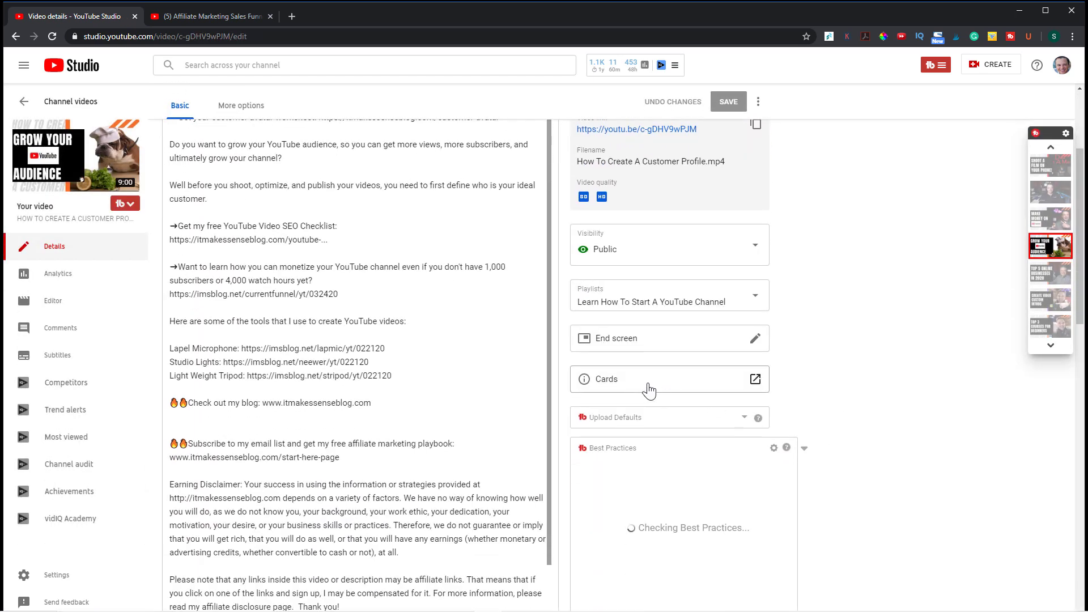
{"action": "scroll", "coordinate": [692, 470], "scroll_direction": "down", "scroll_amount": 5}
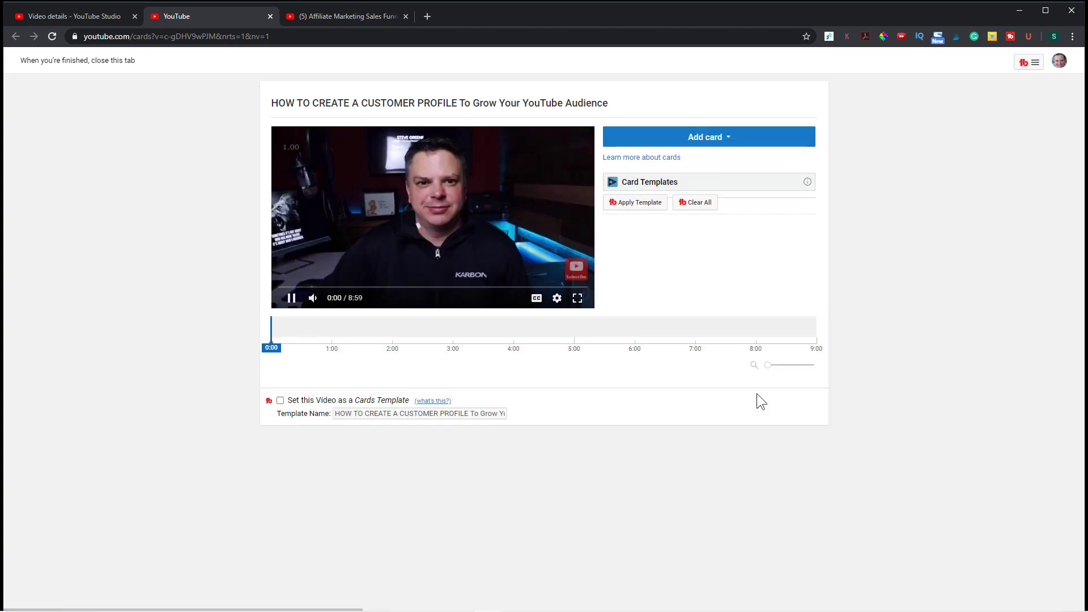
- Pause the customer profile video at 6:00 and start a video-or-playlist card
{"action": "left_click", "coordinate": [291, 298]}
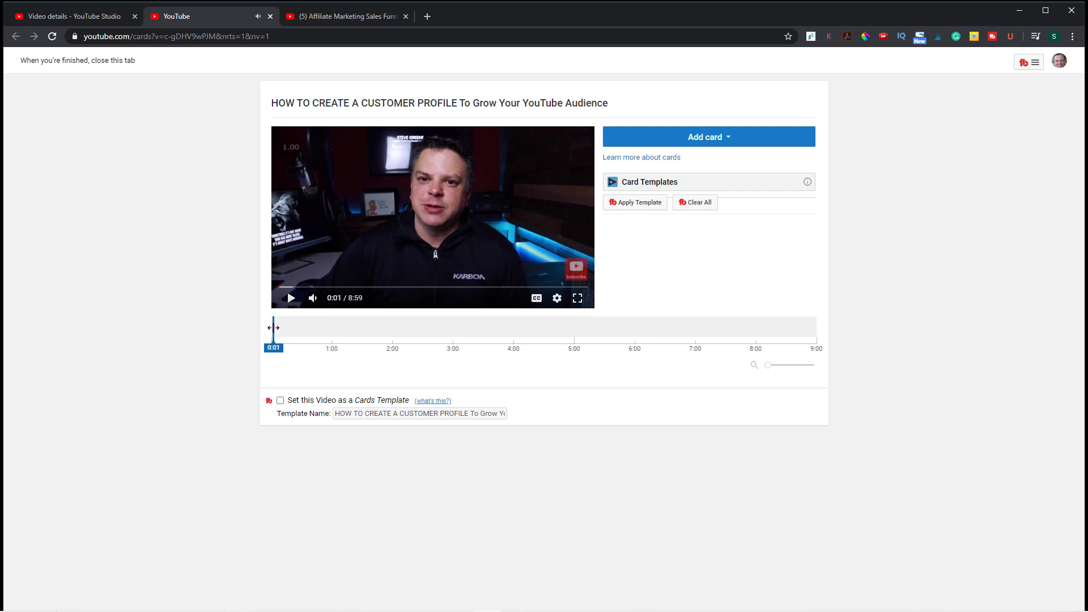
{"action": "left_click_drag", "start_coordinate": [274, 327], "coordinate": [635, 367]}
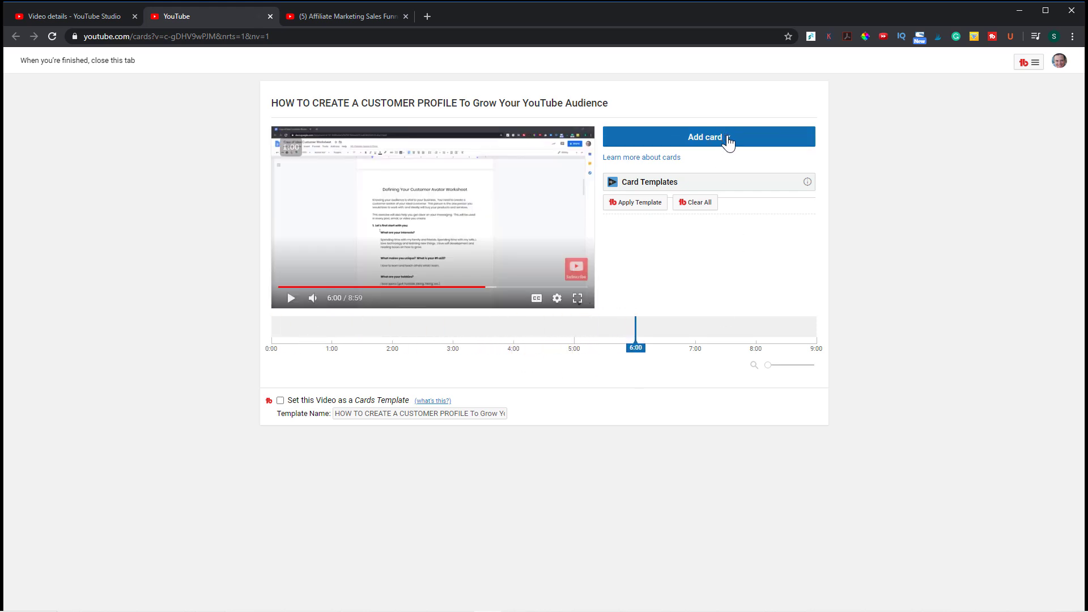
{"action": "left_click", "coordinate": [728, 139]}
{"action": "left_click", "coordinate": [792, 171]}
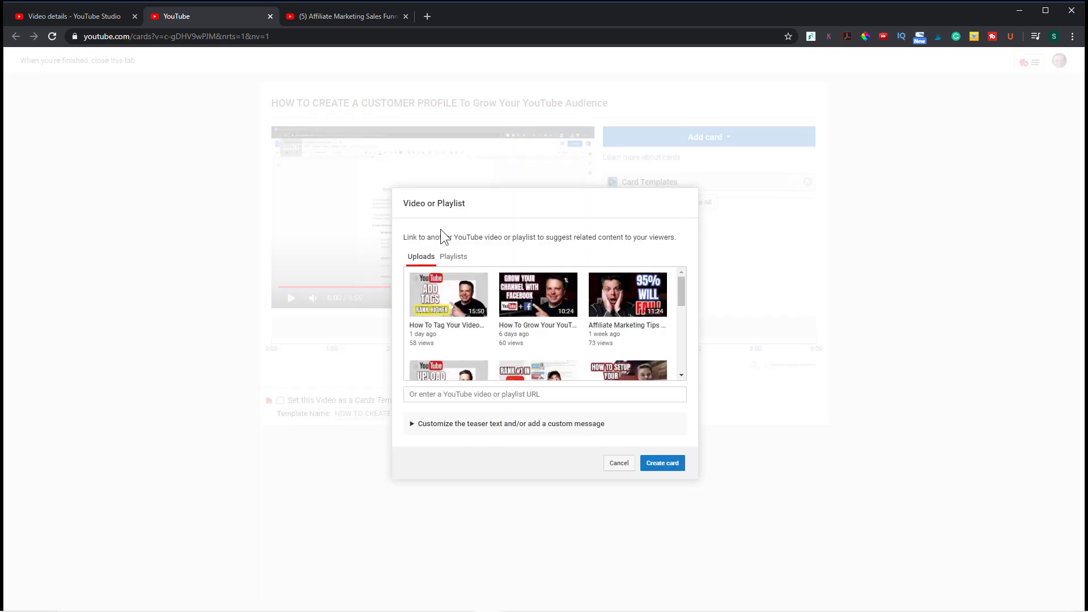
- Show the channel's playlists in the card dialog and scroll through them
{"action": "left_click", "coordinate": [452, 258]}
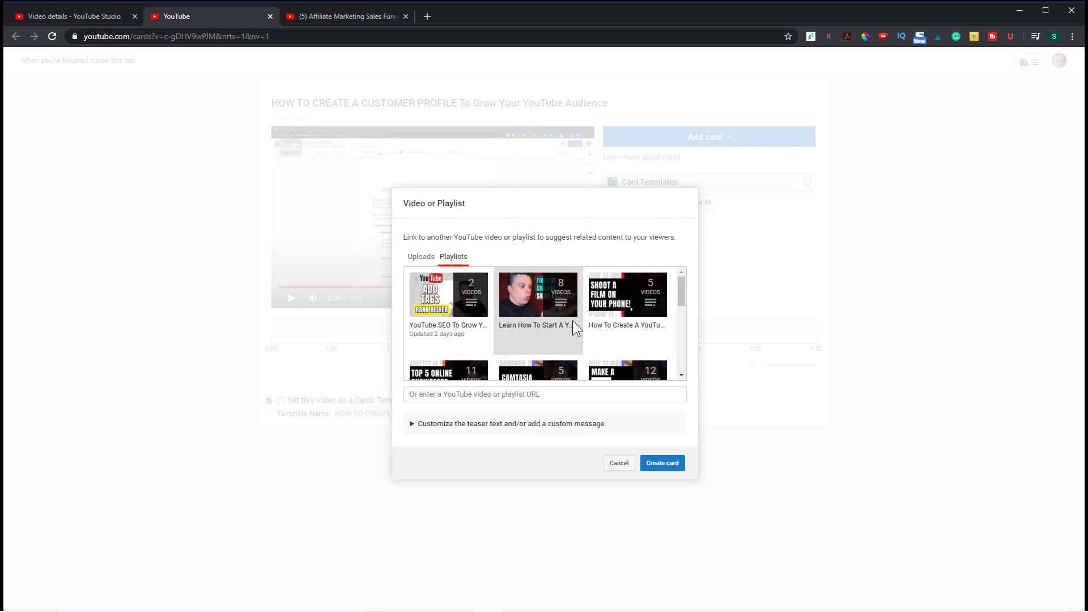
{"action": "scroll", "coordinate": [561, 339], "scroll_direction": "down", "scroll_amount": 1}
{"action": "scroll", "coordinate": [557, 342], "scroll_direction": "up", "scroll_amount": 2}
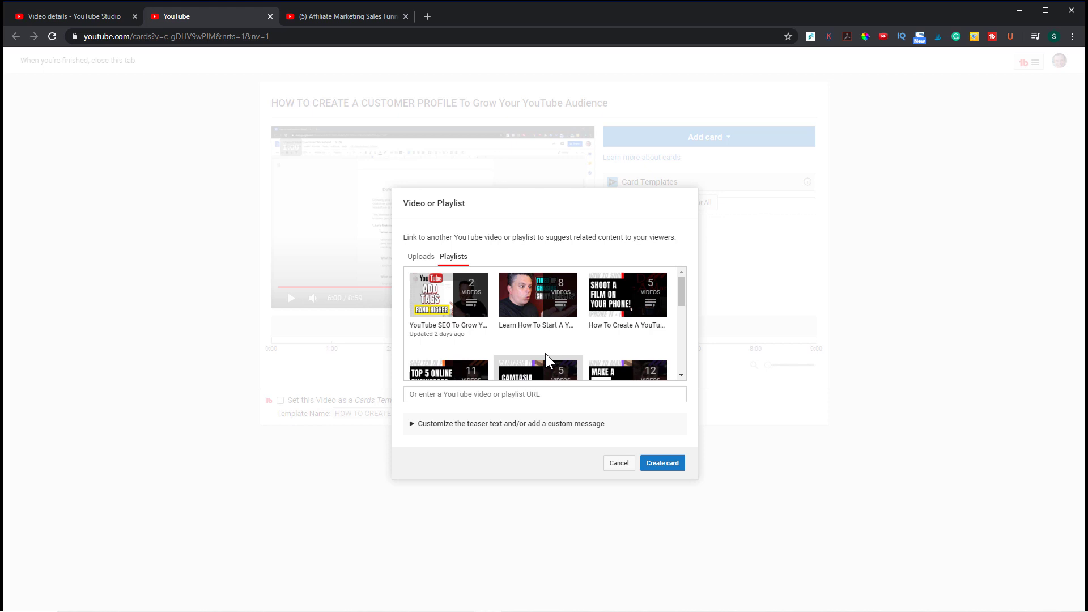
{"action": "scroll", "coordinate": [539, 334], "scroll_direction": "down", "scroll_amount": 2}
{"action": "scroll", "coordinate": [536, 337], "scroll_direction": "up", "scroll_amount": 1}
{"action": "scroll", "coordinate": [532, 365], "scroll_direction": "down", "scroll_amount": 1}
- Create the 'Learn How To Edit Your Videos With Camtasia' playlist card at 6:00
{"action": "left_click", "coordinate": [672, 466]}
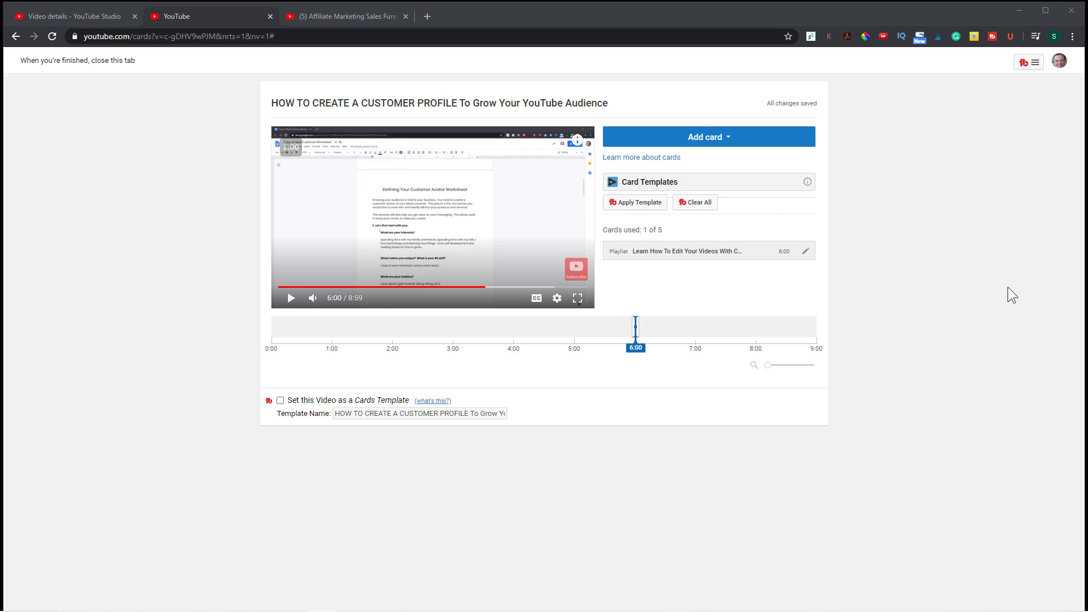
- Close the card editor and open the details of the BEST EMAIL MARKETING TOOL video
{"action": "left_click", "coordinate": [270, 16]}
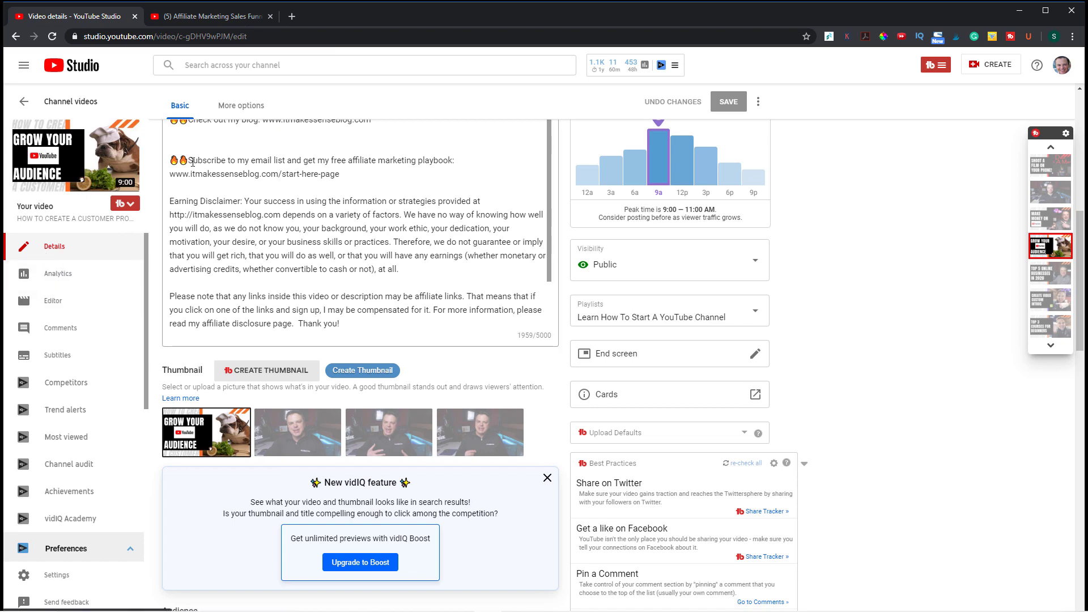
{"action": "left_click", "coordinate": [46, 102]}
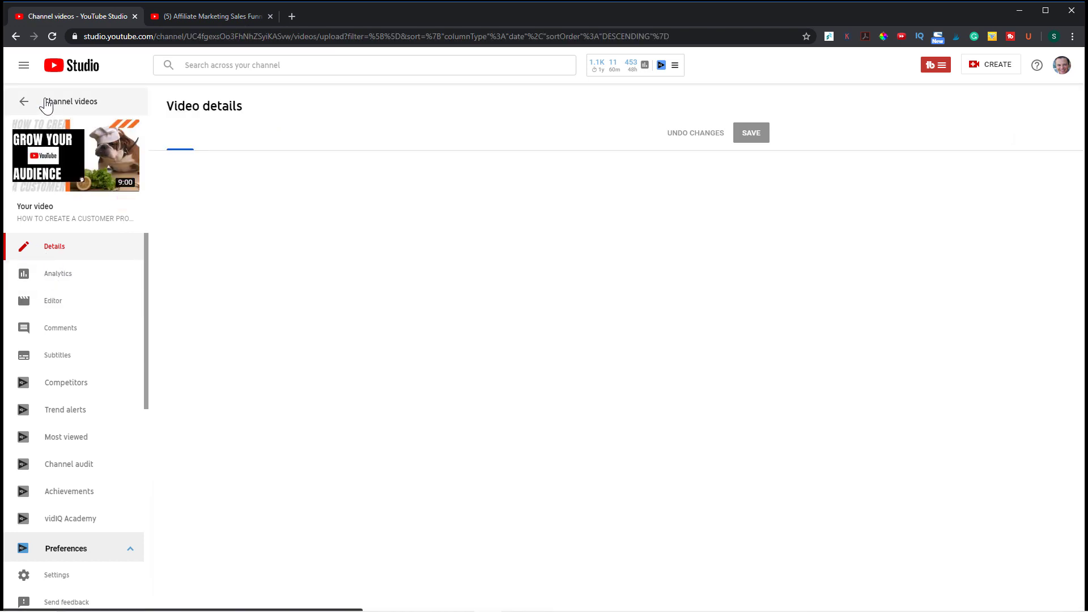
{"action": "scroll", "coordinate": [367, 323], "scroll_direction": "down", "scroll_amount": 3}
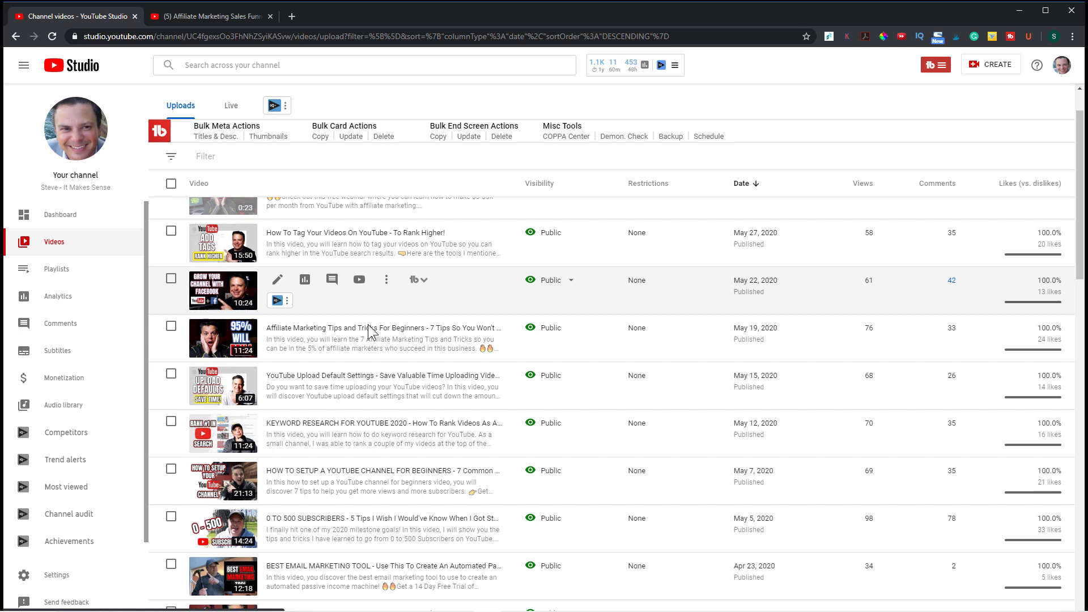
{"action": "scroll", "coordinate": [363, 341], "scroll_direction": "down", "scroll_amount": 2}
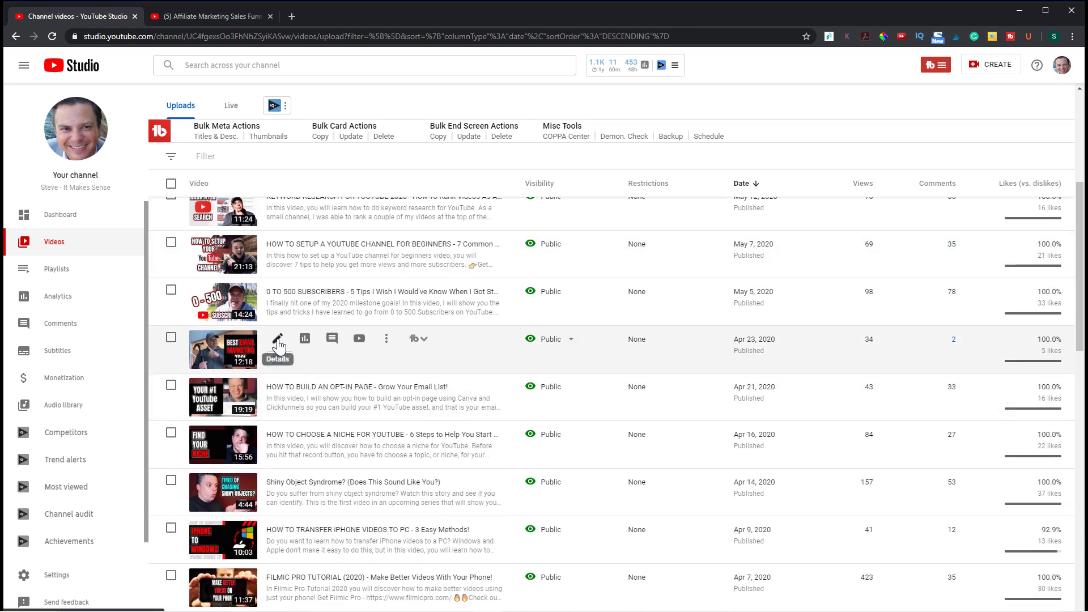
{"action": "left_click", "coordinate": [278, 342]}
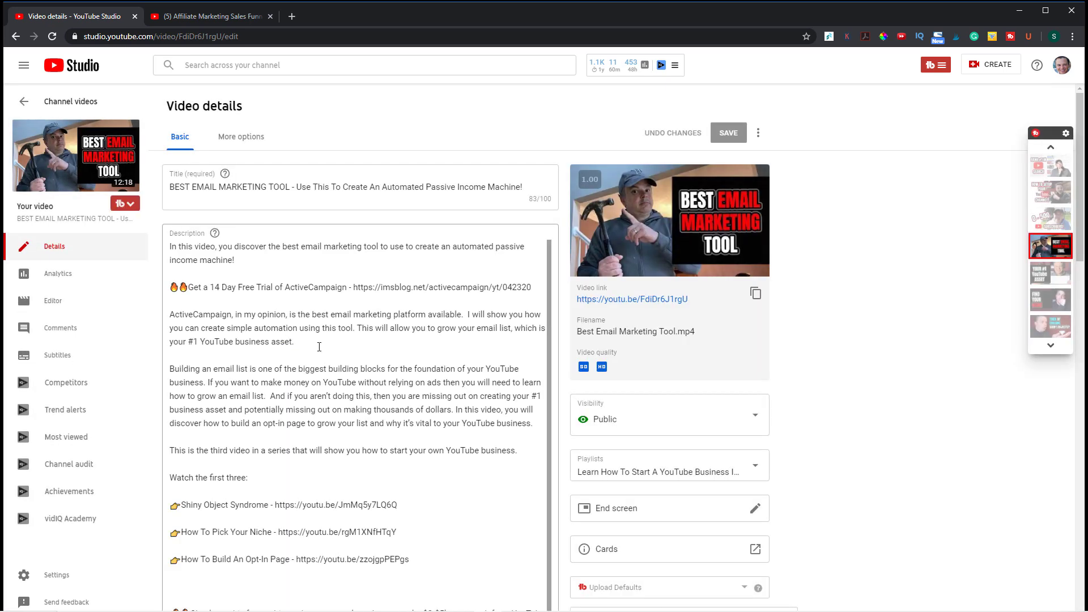
- View the video's analytics overview and inspect the retention chart (3:02 average view duration)
{"action": "left_click", "coordinate": [59, 274]}
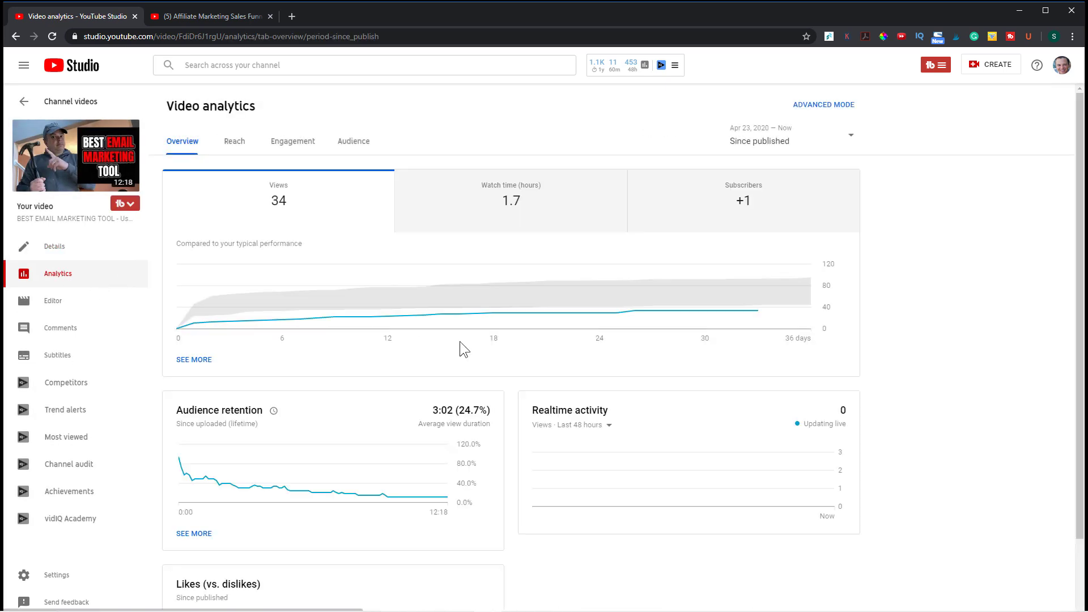
{"action": "scroll", "coordinate": [461, 342], "scroll_direction": "down", "scroll_amount": 2}
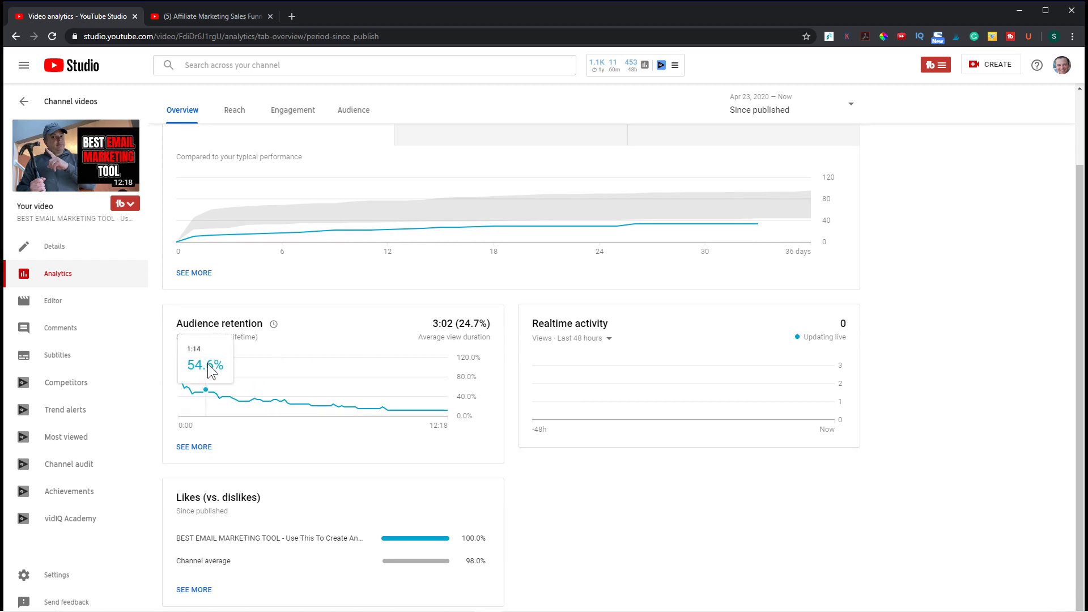
{"action": "mouse_move", "coordinate": [200, 389]}
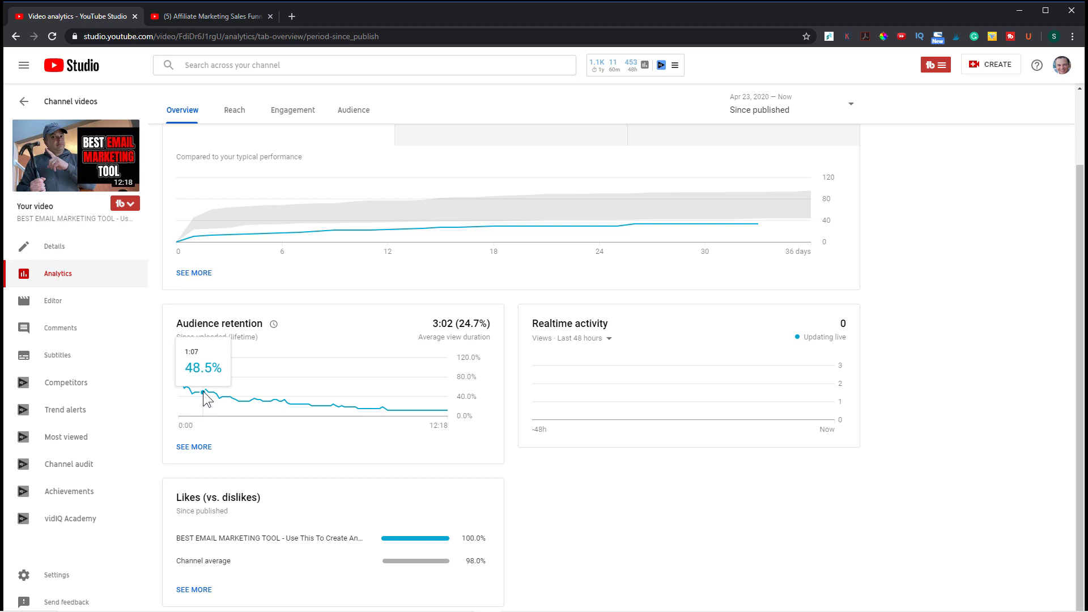
- From the video's details, scrub the preview near 1:06 and drag the opt-in page card marker to 1:12
{"action": "left_click", "coordinate": [63, 252]}
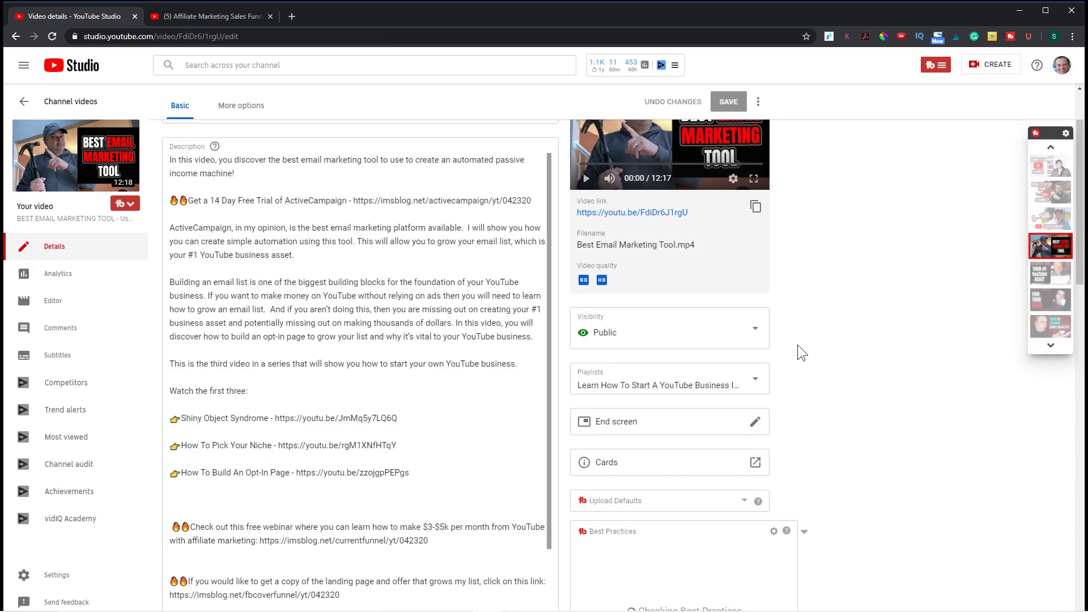
{"action": "scroll", "coordinate": [797, 425], "scroll_direction": "down", "scroll_amount": 6}
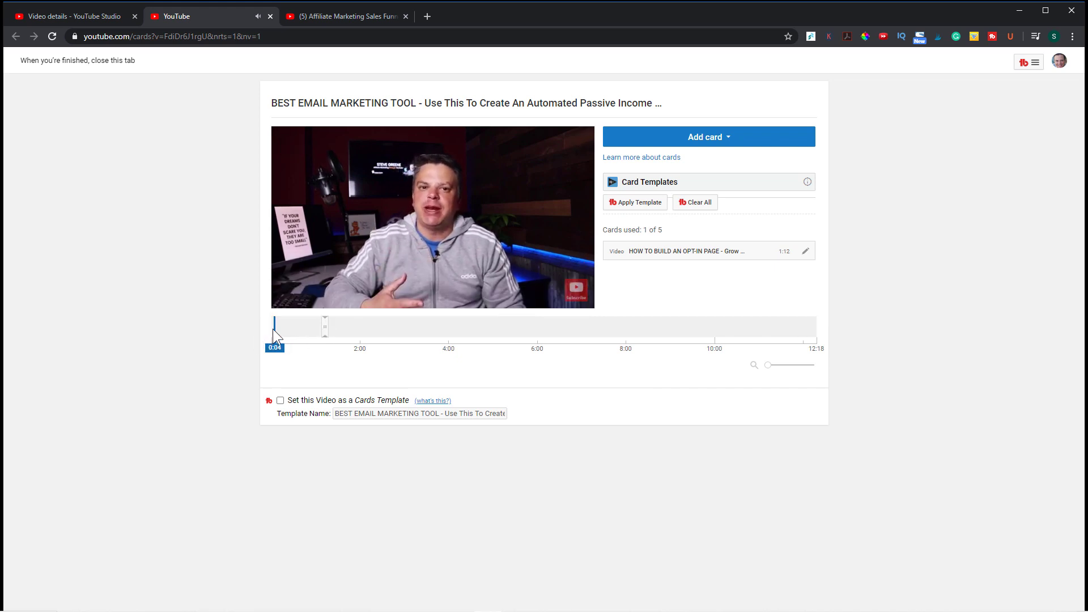
{"action": "left_click", "coordinate": [280, 327]}
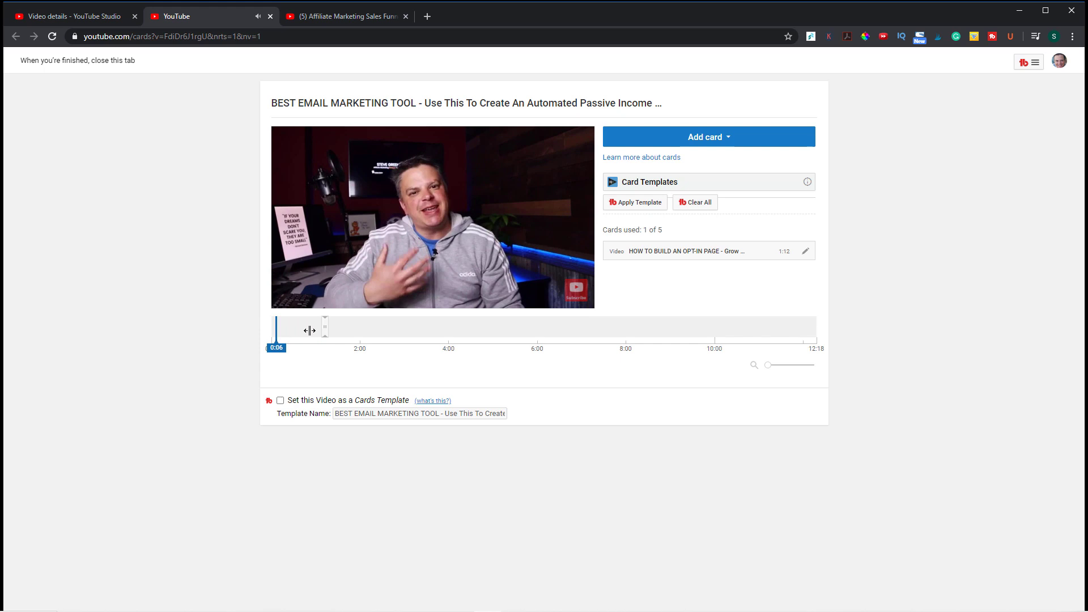
{"action": "left_click", "coordinate": [315, 339]}
{"action": "left_click", "coordinate": [292, 298]}
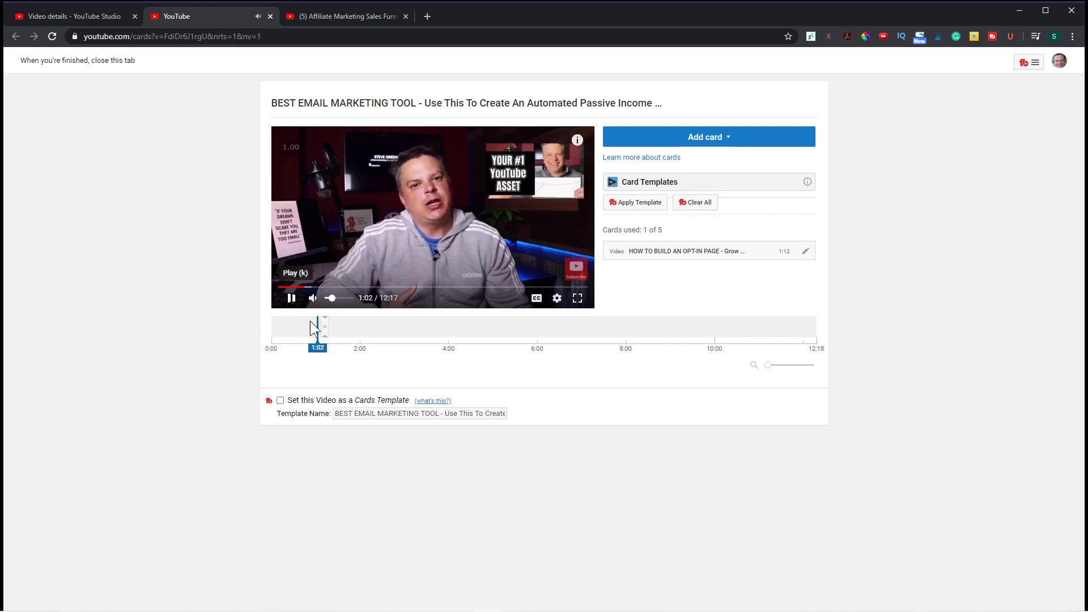
{"action": "left_click_drag", "start_coordinate": [318, 331], "coordinate": [319, 331]}
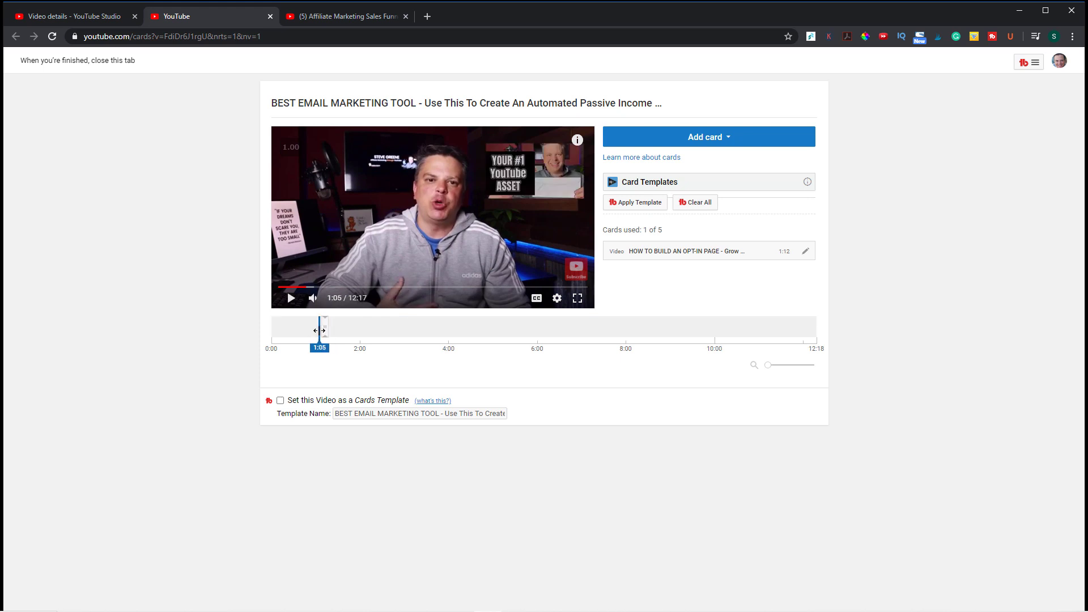
{"action": "left_click", "coordinate": [323, 332]}
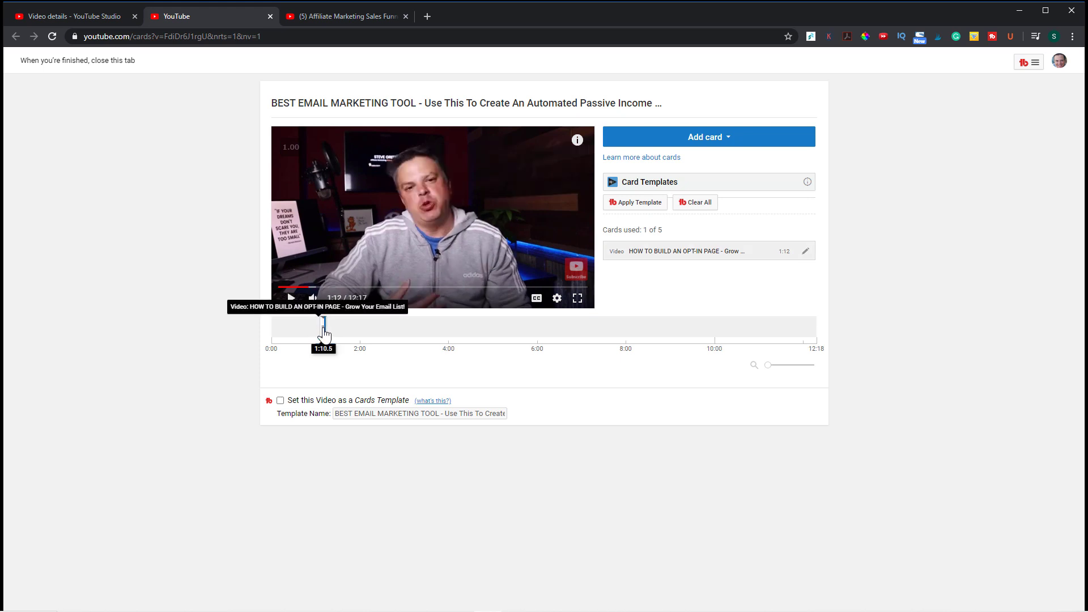
{"action": "left_click_drag", "start_coordinate": [324, 334], "coordinate": [326, 334]}
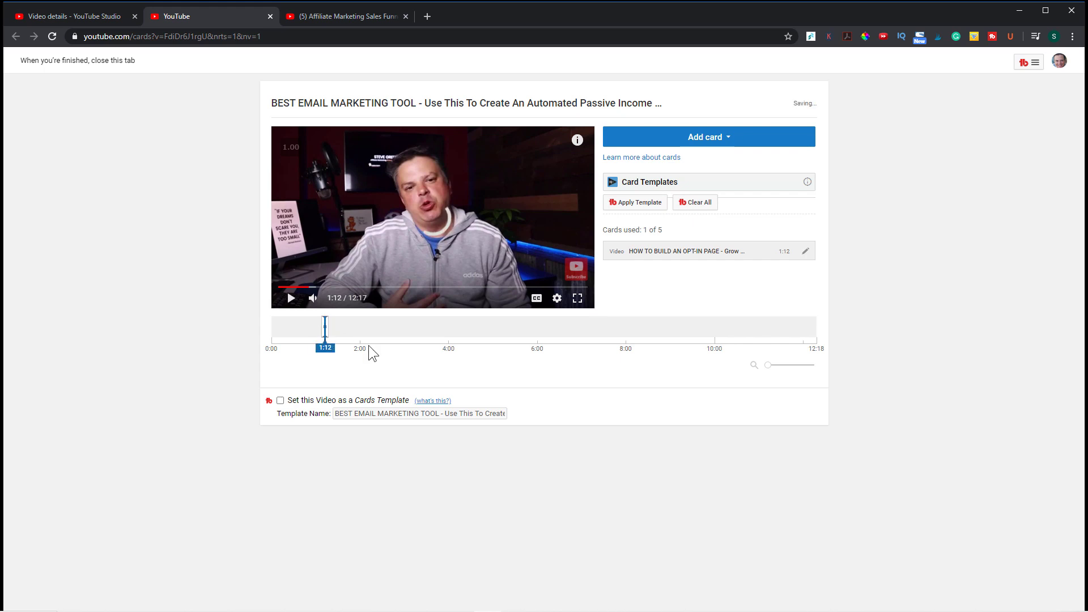